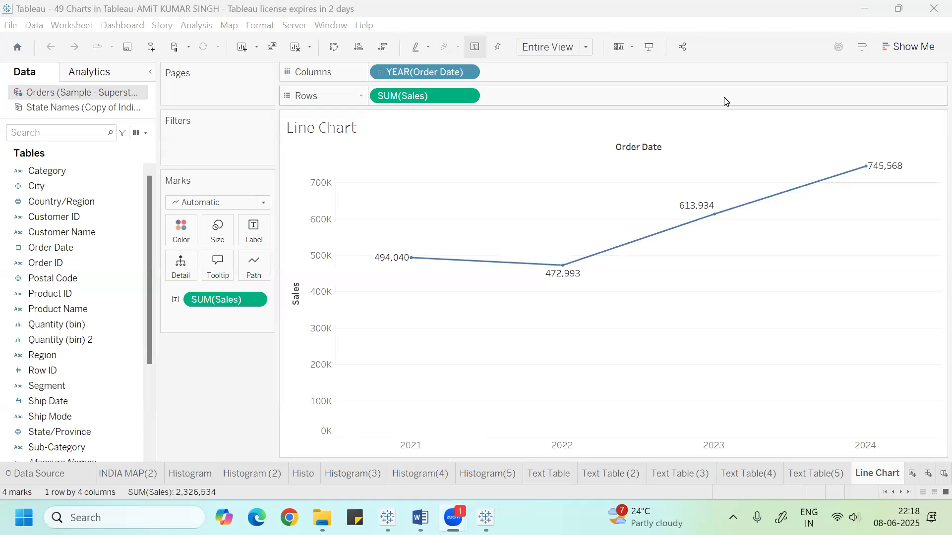
Try the Bar and Square mark types on the yearly sales chart, and set the marks back to Automatic
left_click(266, 203)
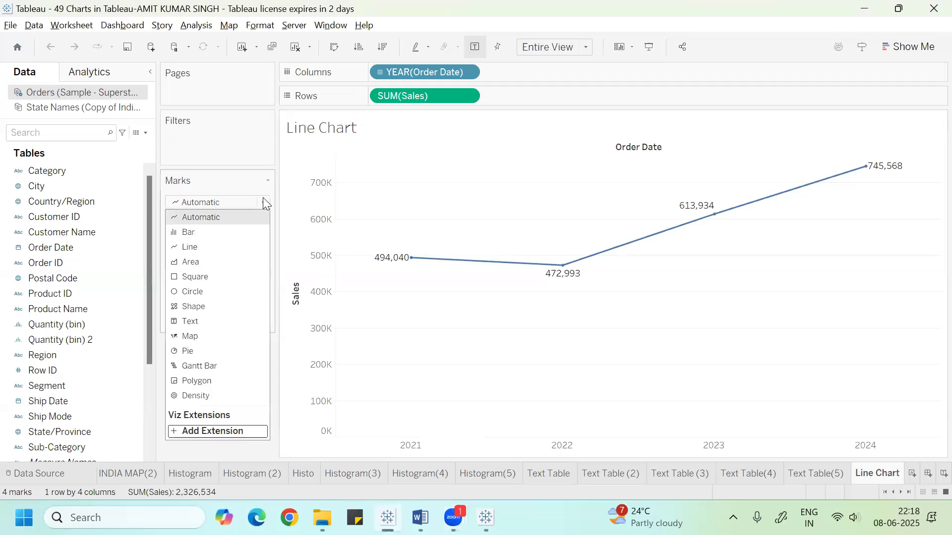
left_click(222, 236)
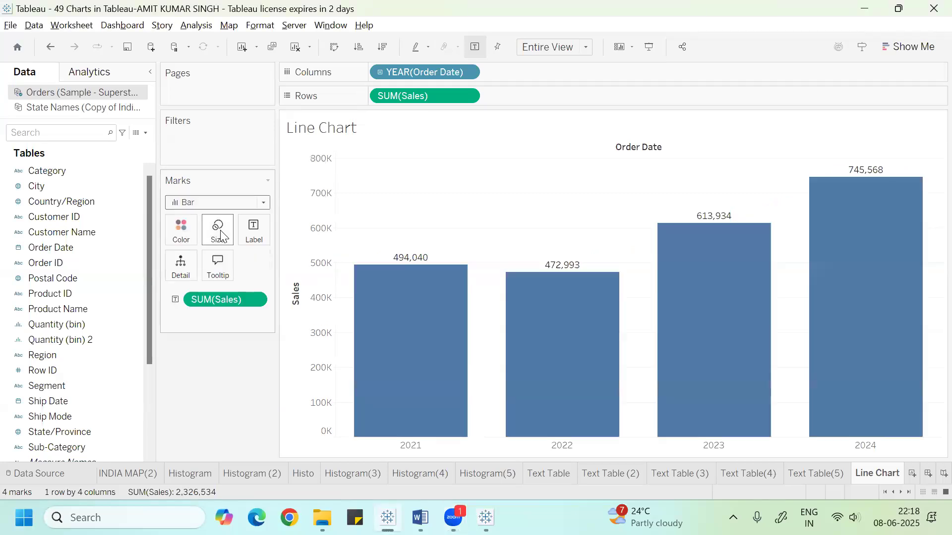
left_click(260, 205)
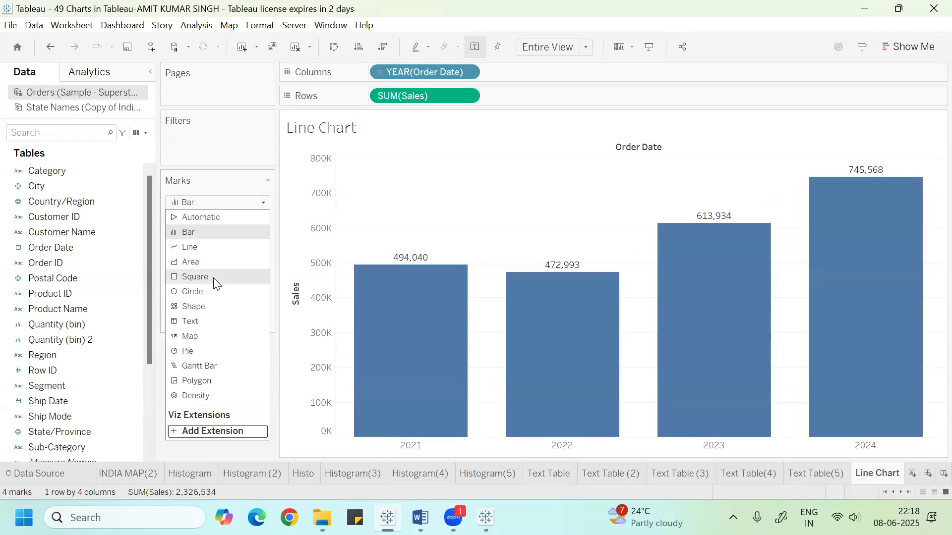
left_click(214, 281)
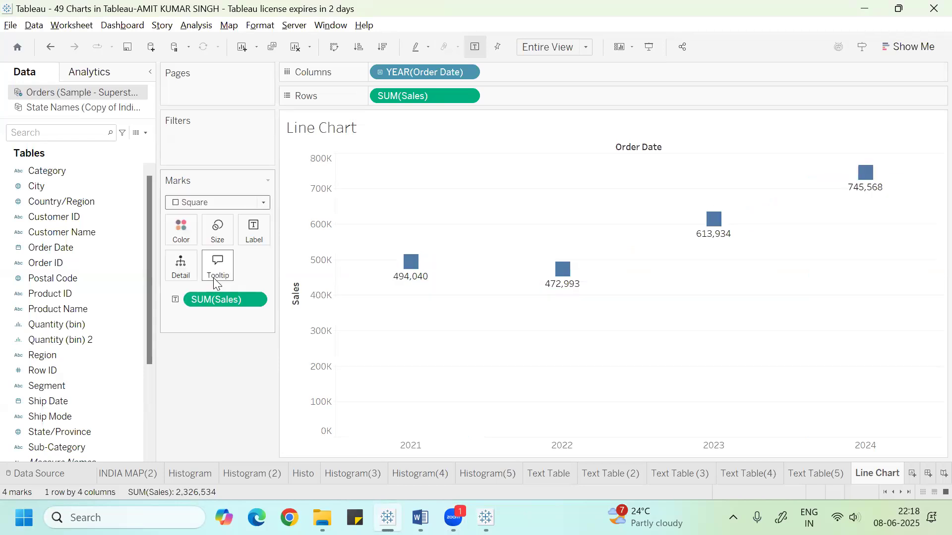
left_click(266, 207)
left_click(231, 216)
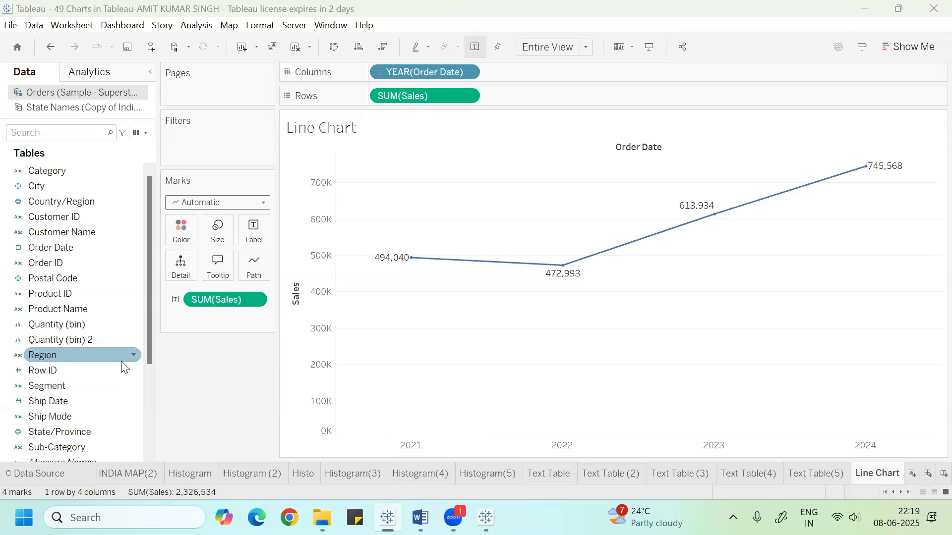
Switch to the Book1 workbook in Tableau Public and place Order Date in the columns of the Line Chart sheet
key("alt+Tab")
key("alt+Tab")
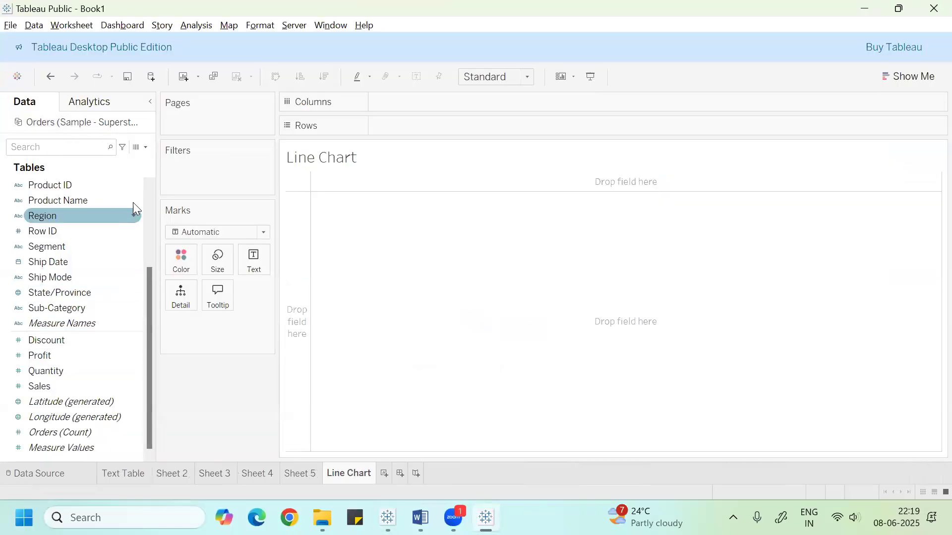
scroll(147, 208, "up", 3)
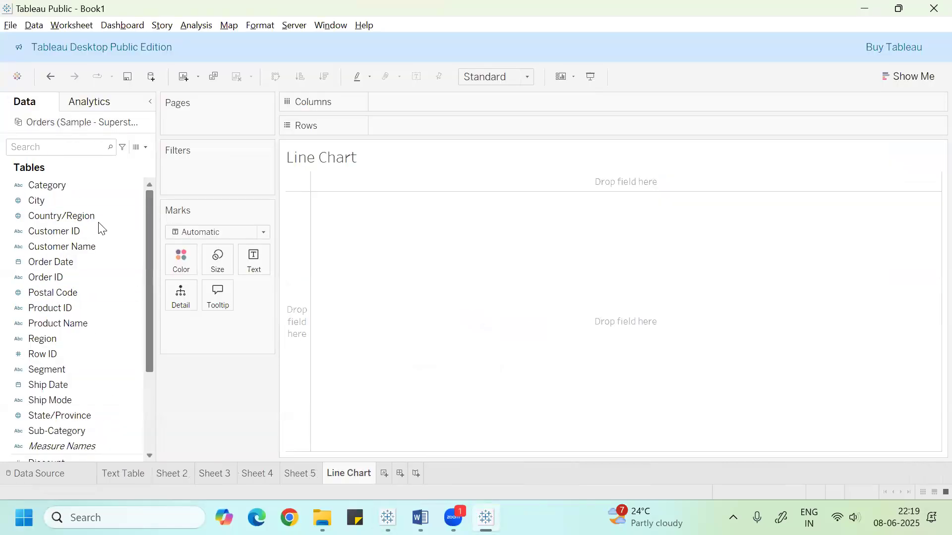
left_click(63, 265)
mouse_move(62, 265)
left_mouse_down()
mouse_move(349, 133)
mouse_move(418, 121)
mouse_move(416, 109)
left_mouse_up()
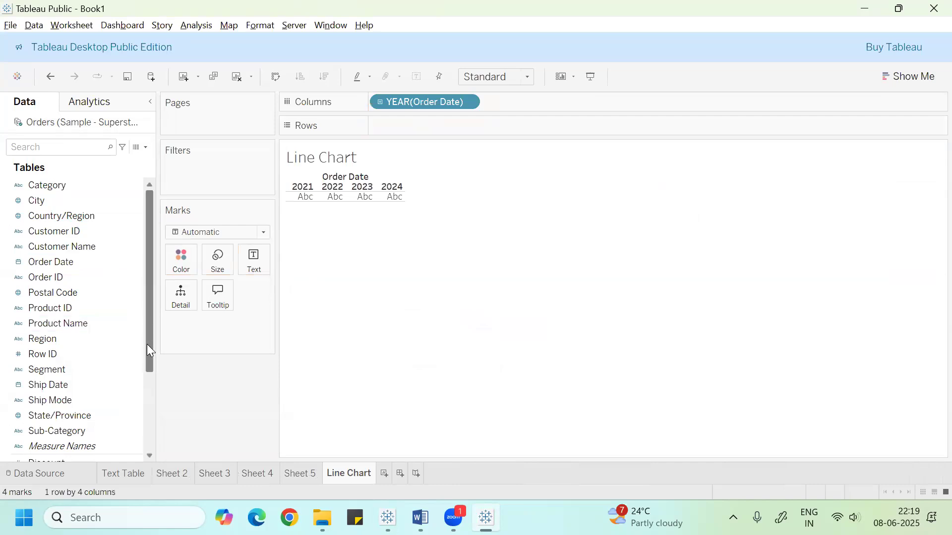
Expand Order Date in the columns to quarters and months, and remove the year level
scroll(147, 362, "down", 3)
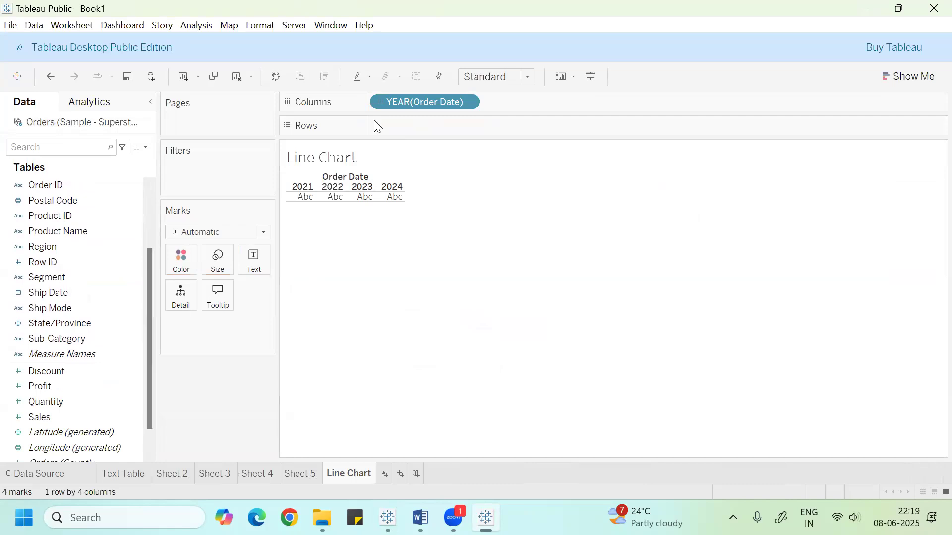
left_click(380, 101)
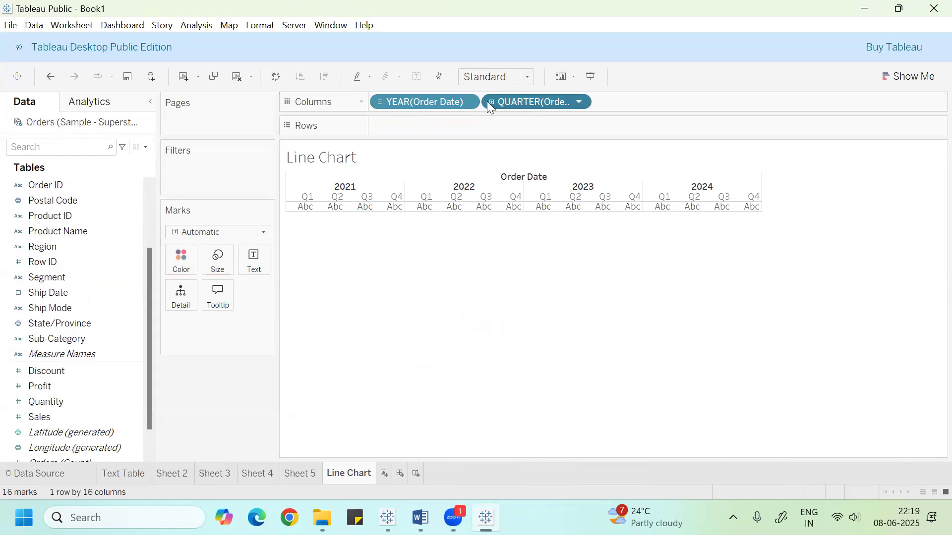
left_click(489, 102)
left_click_drag(461, 101, 388, 204)
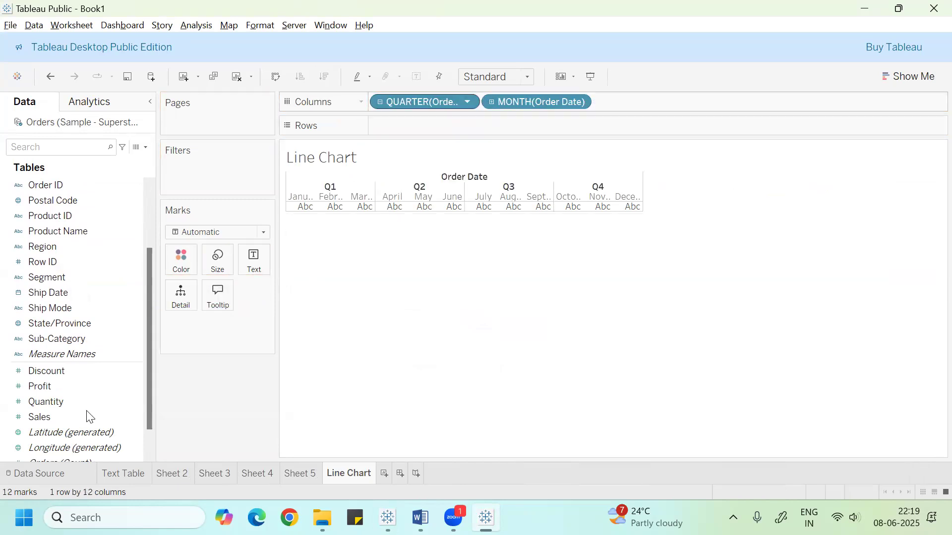
Plot the sum of Sales in the rows and expand the Order Date months to days
left_click_drag(87, 421, 444, 130)
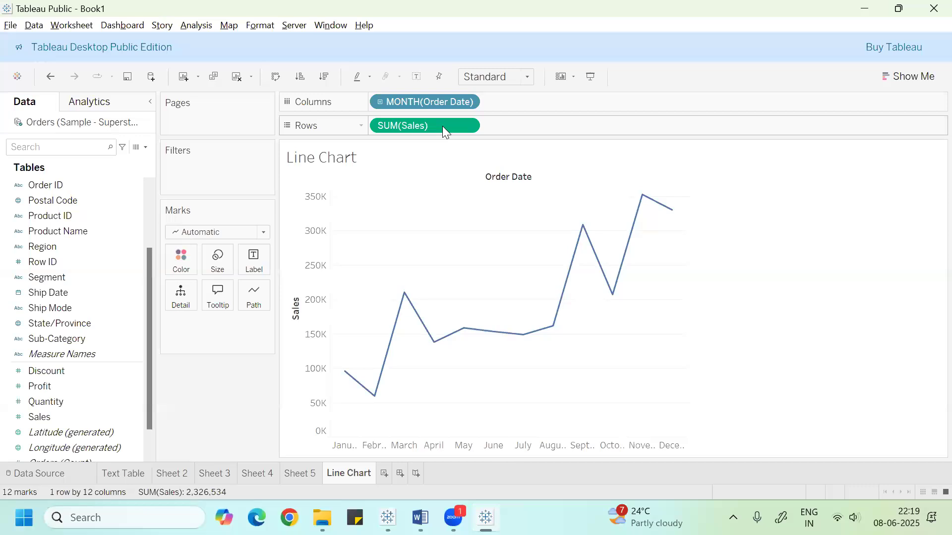
left_click(379, 102)
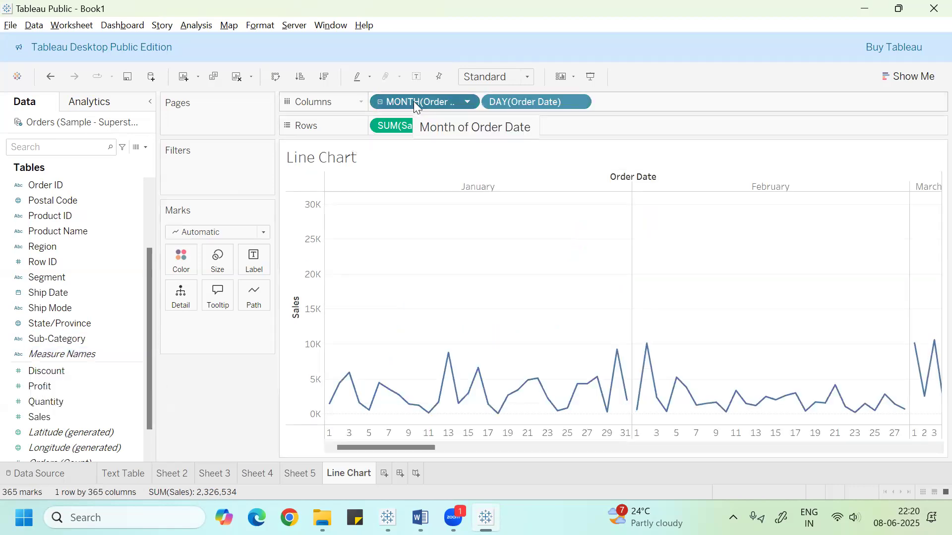
Clear the month and day levels from the columns and place Order Date there again by year
left_click_drag(413, 101, 38, 348)
left_click_drag(149, 255, 150, 250)
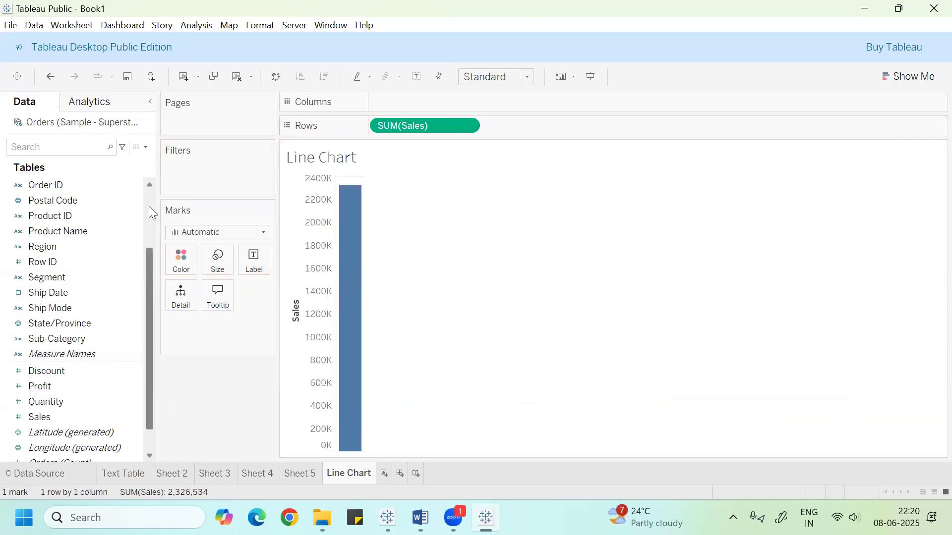
left_click(149, 207)
left_click(93, 231)
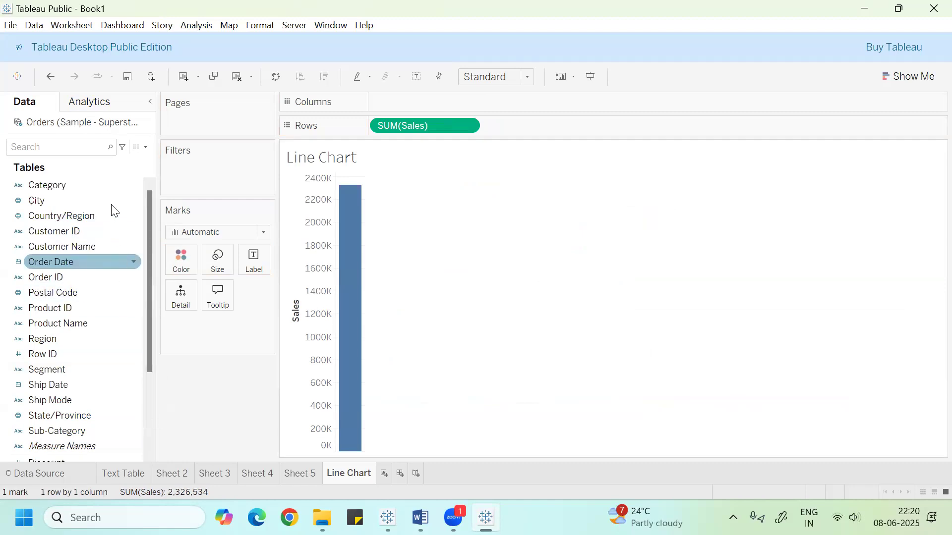
left_click_drag(81, 261, 433, 103)
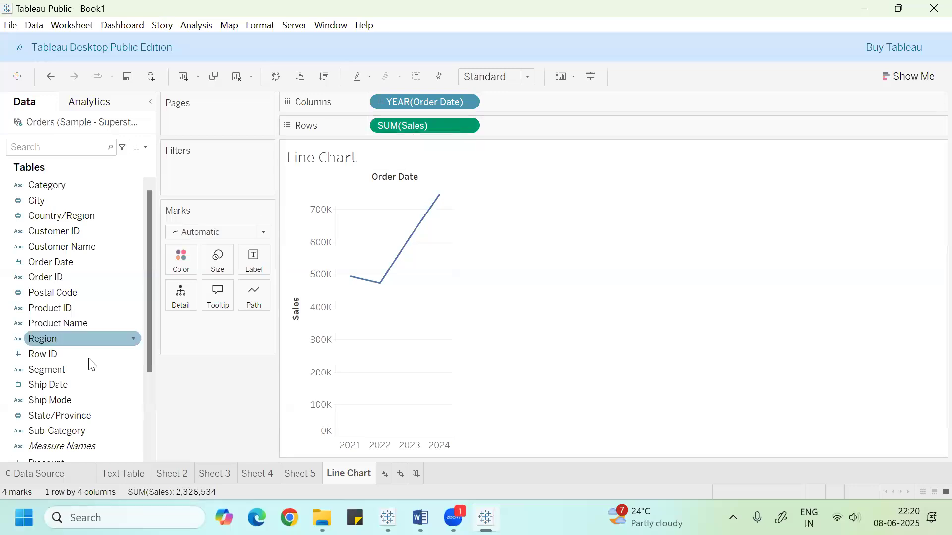
Remove Sales from the rows and place it there again
left_click_drag(271, 181, 140, 331)
scroll(151, 419, "down", 3)
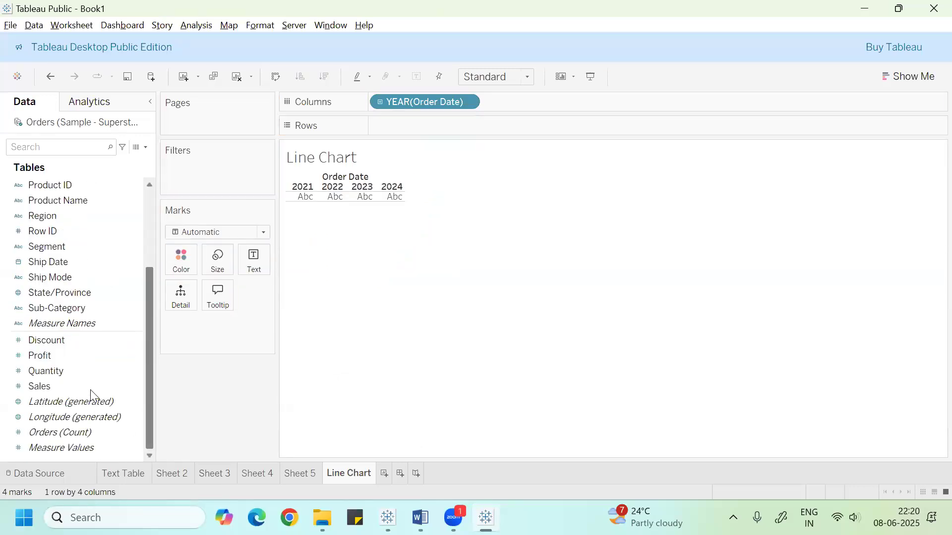
left_click_drag(62, 358, 400, 121)
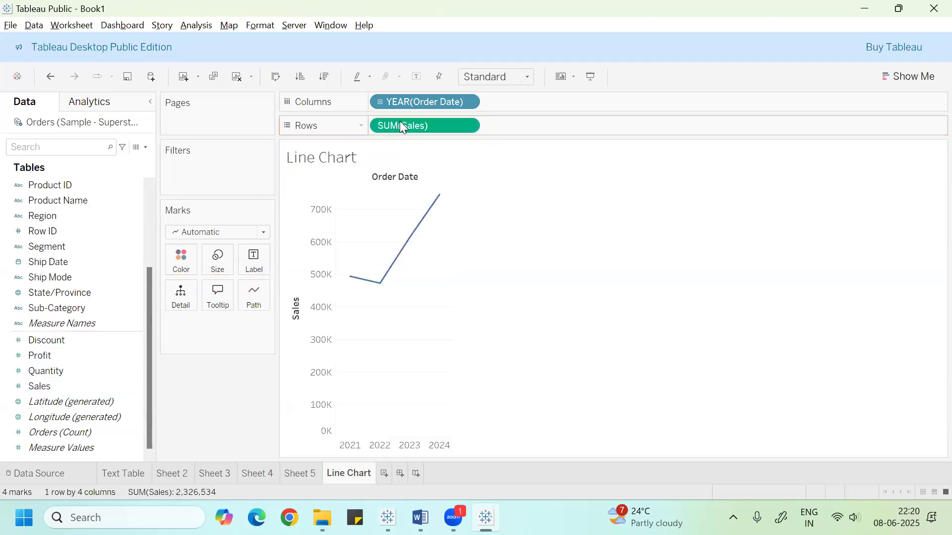
Fit the chart to Entire View and label the line's points with the sum of Sales
left_click(527, 74)
left_click(510, 130)
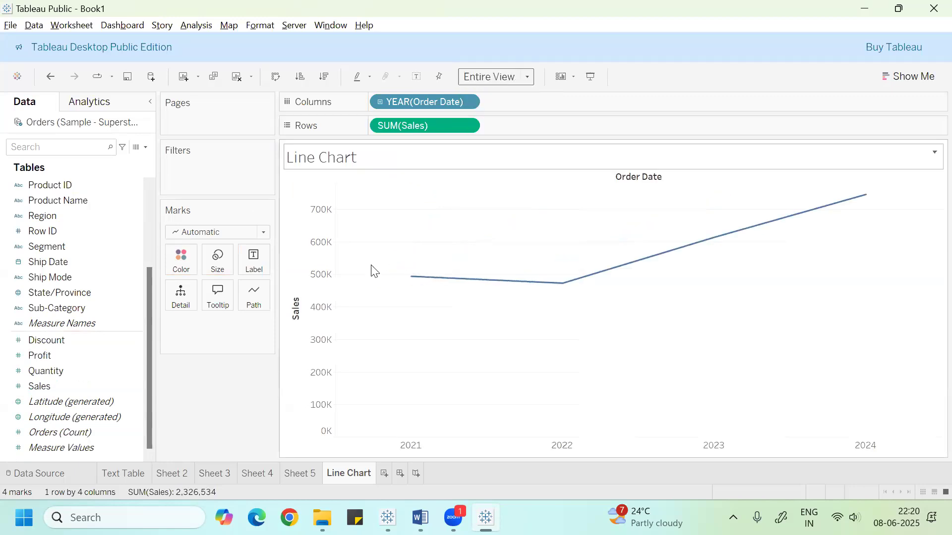
left_click_drag(68, 386, 256, 255)
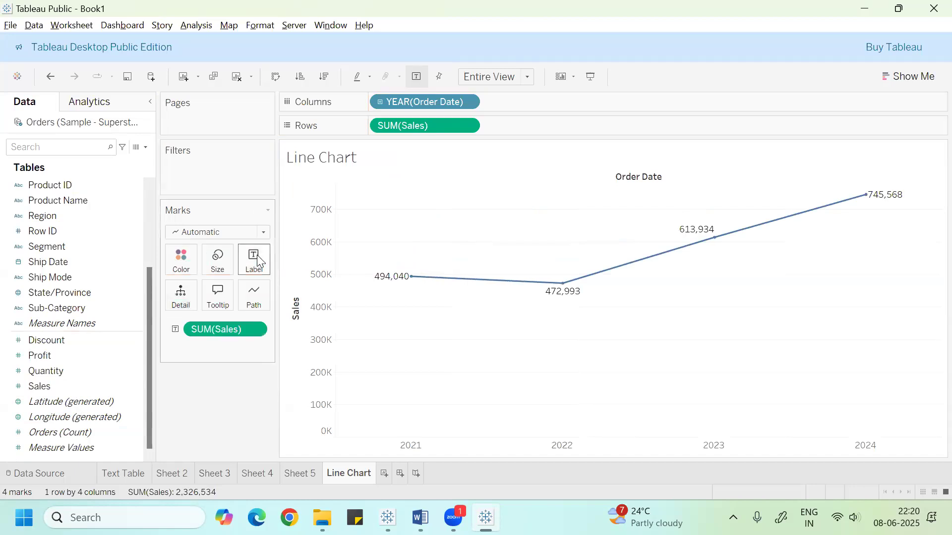
Change the colour of the sales line to orange
left_click(182, 258)
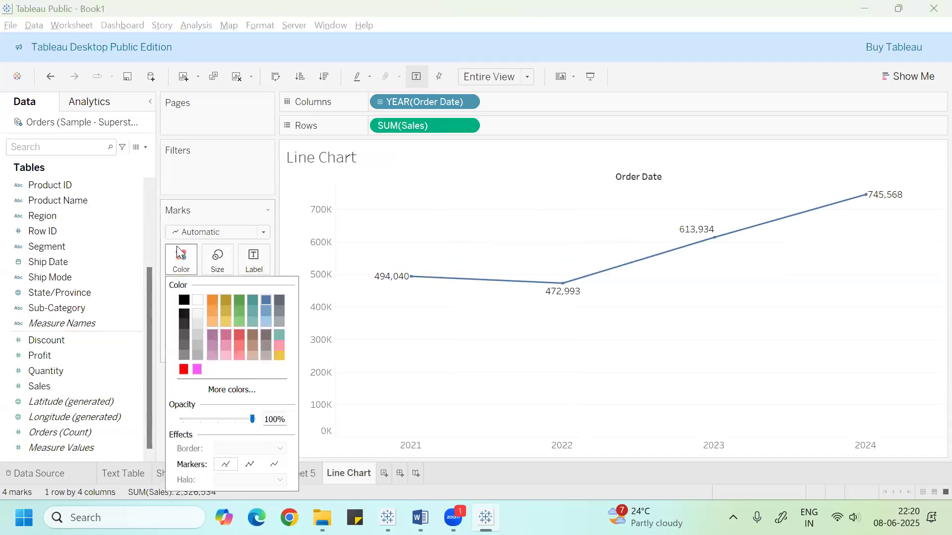
left_click(209, 303)
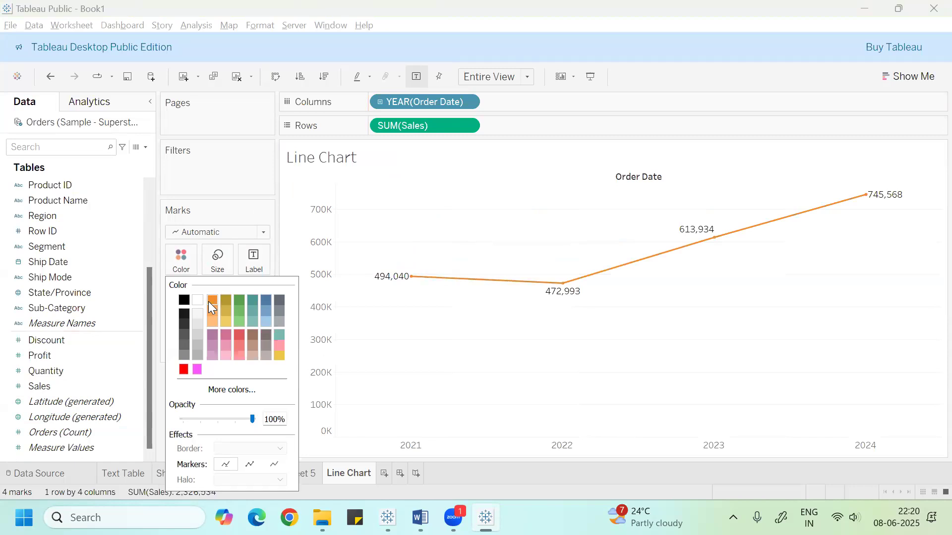
left_click(220, 181)
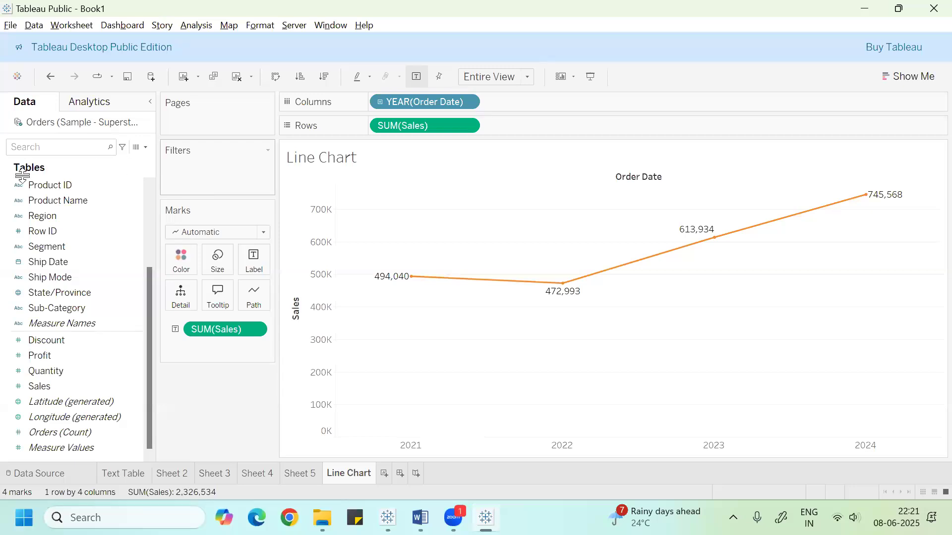
Add the sum of Profit beside Sales in the rows and combine both measures on a dual axis
left_click_drag(38, 356, 243, 268)
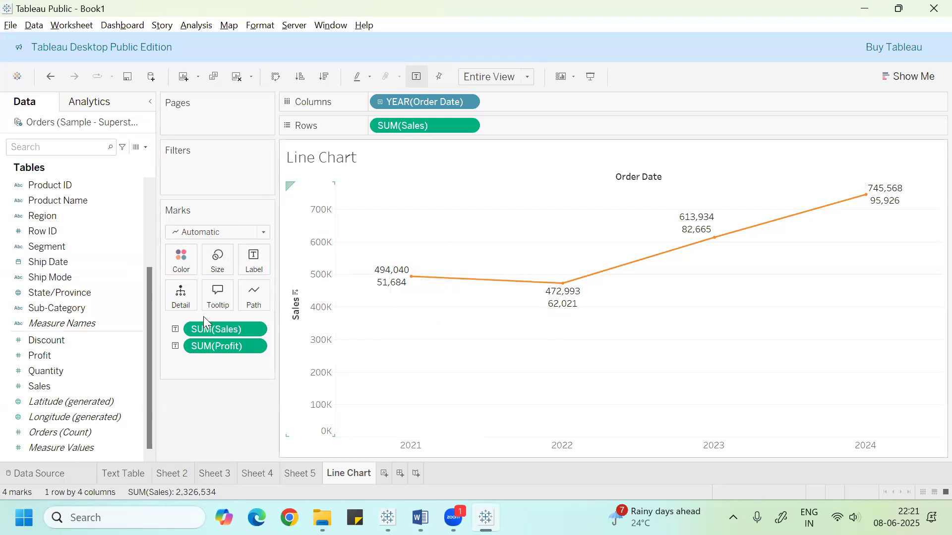
left_click_drag(213, 343, 531, 123)
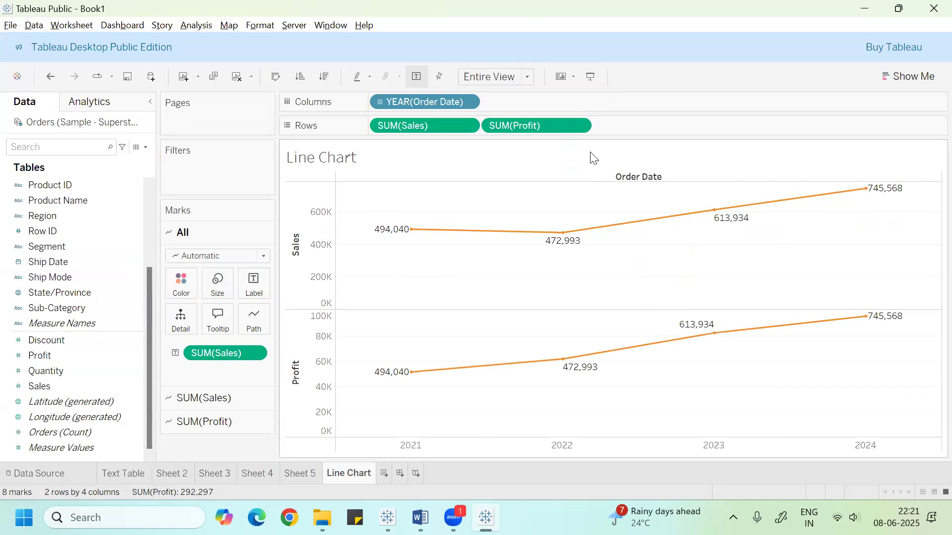
left_click(578, 126)
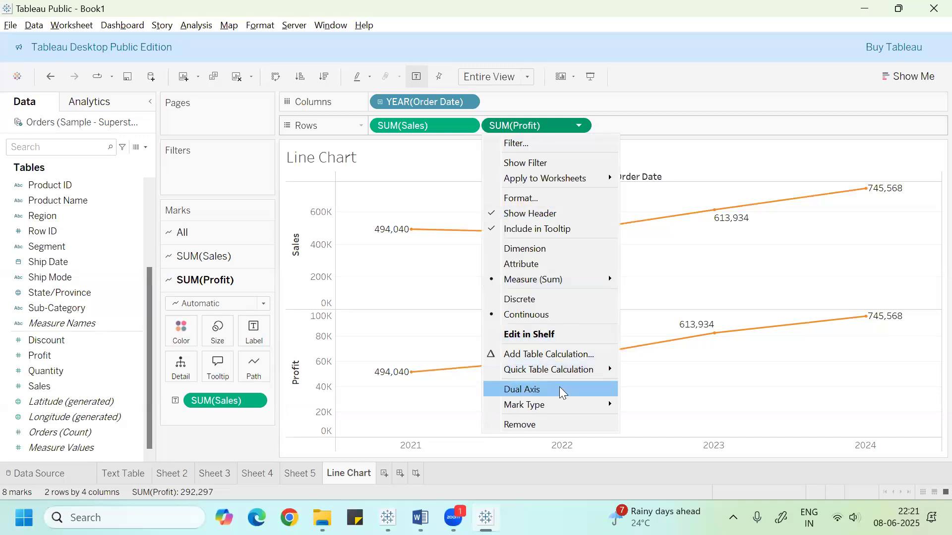
left_click(560, 390)
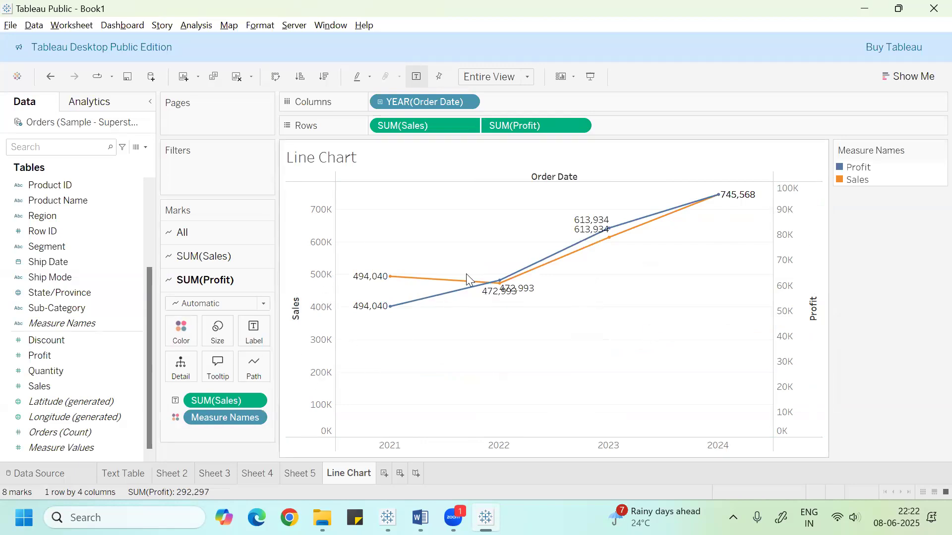
Try the Bar mark type for the Sales measure, and set it back to Automatic
left_click(245, 260)
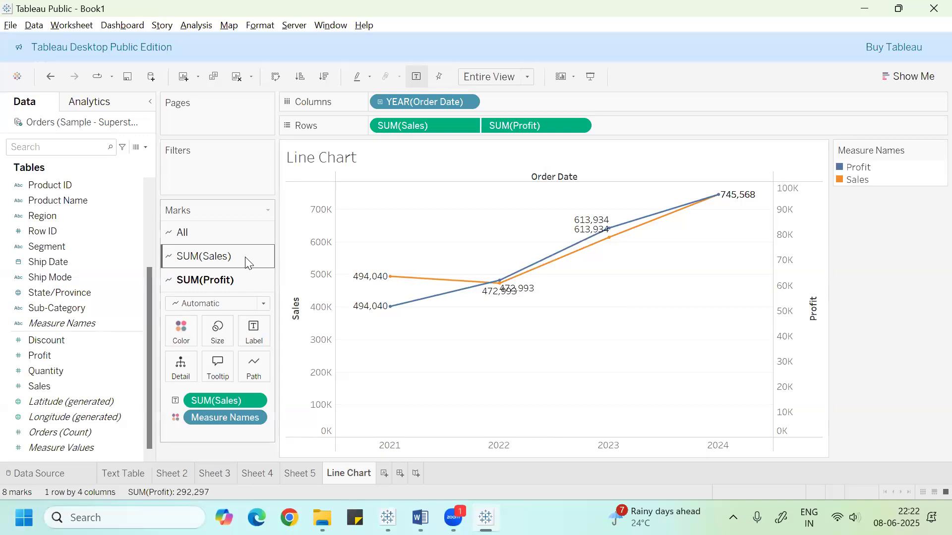
left_click(247, 278)
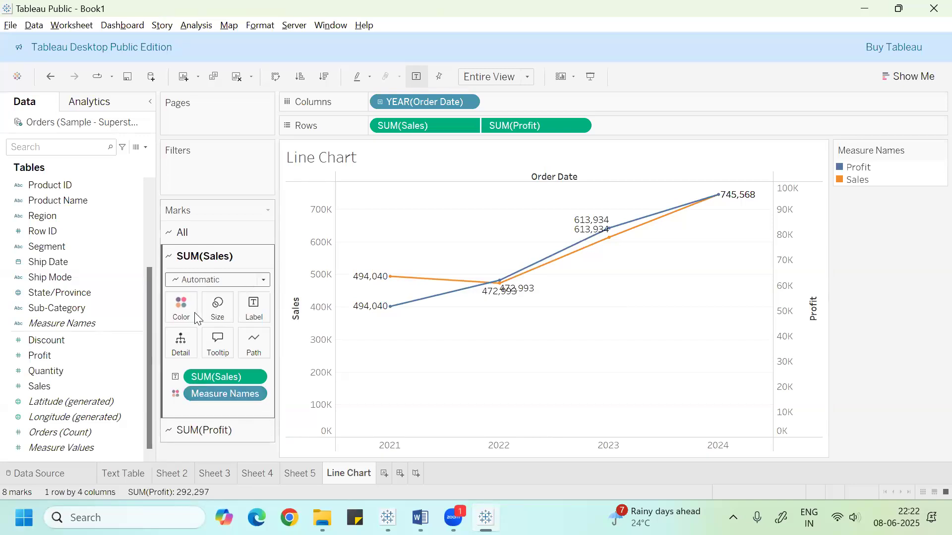
left_click(194, 312)
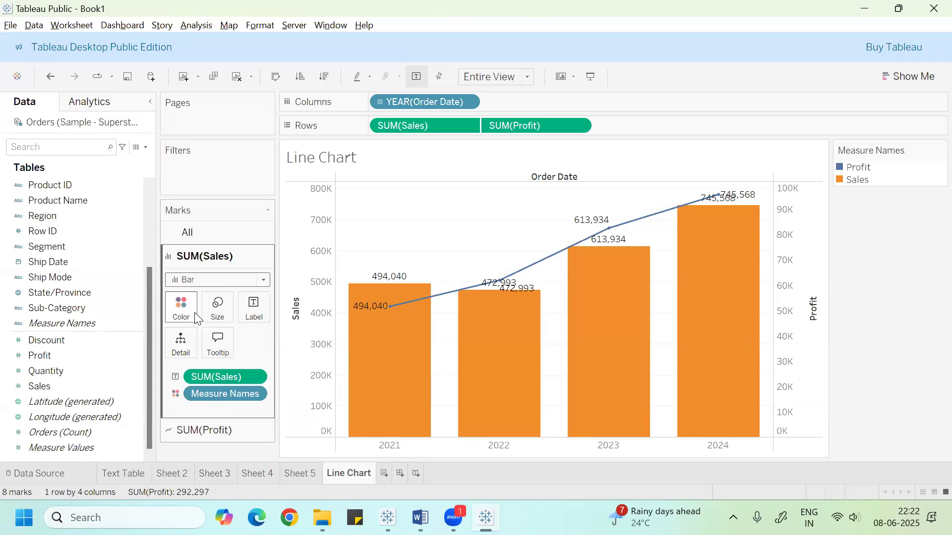
left_click(217, 281)
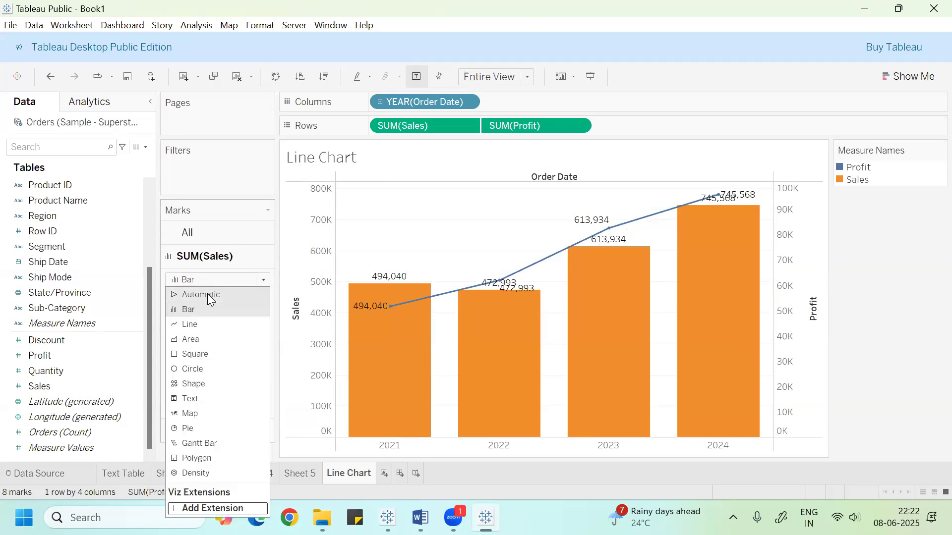
left_click(207, 294)
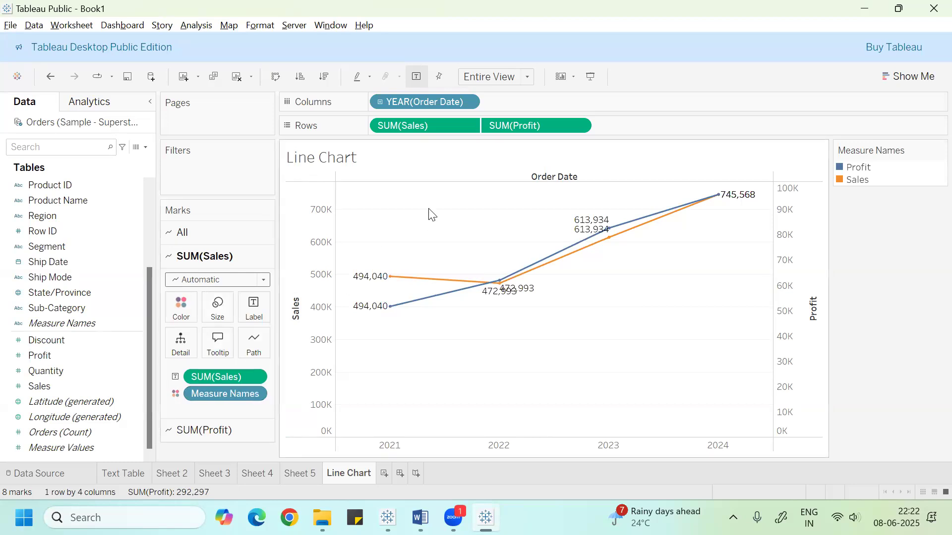
Remove Profit from the rows and switch back to the 49 Charts in Tableau workbook
left_click(512, 125)
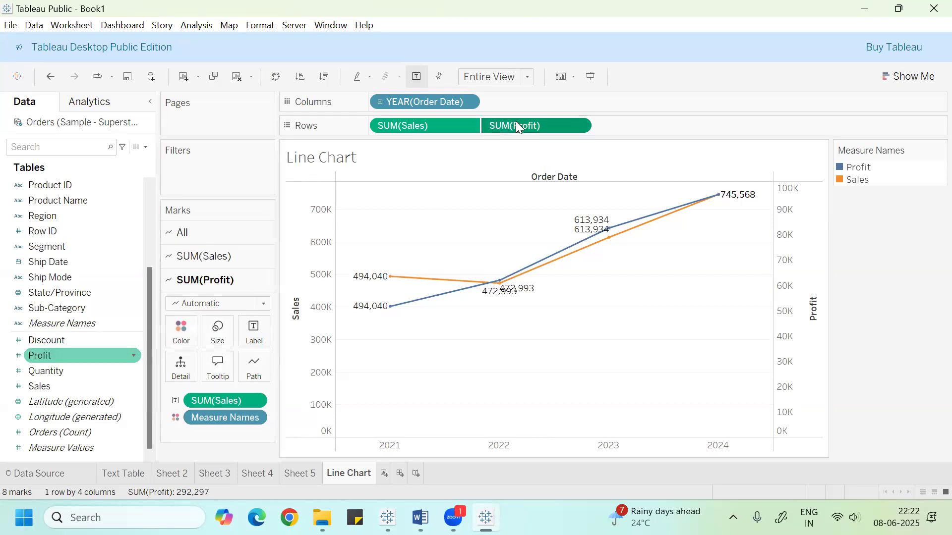
left_click_drag(530, 122, 93, 401)
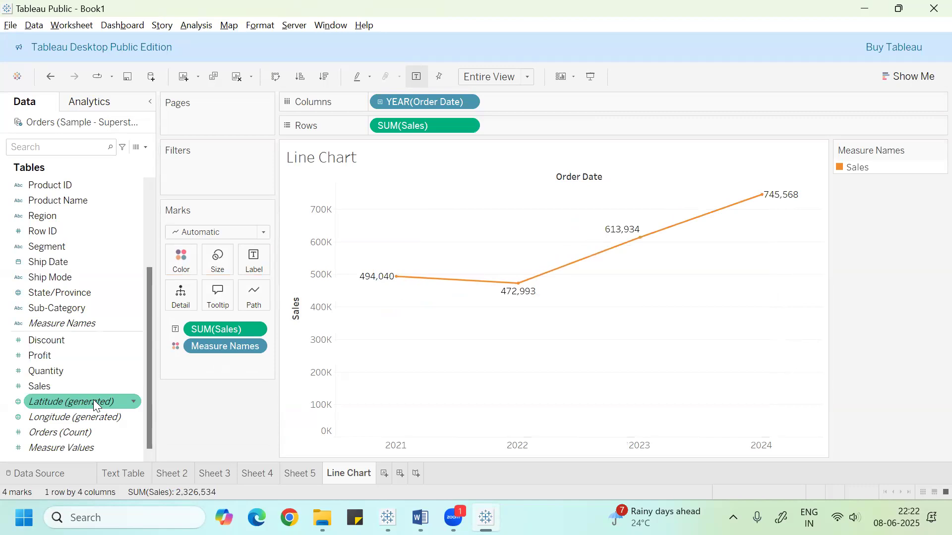
key("alt+Tab")
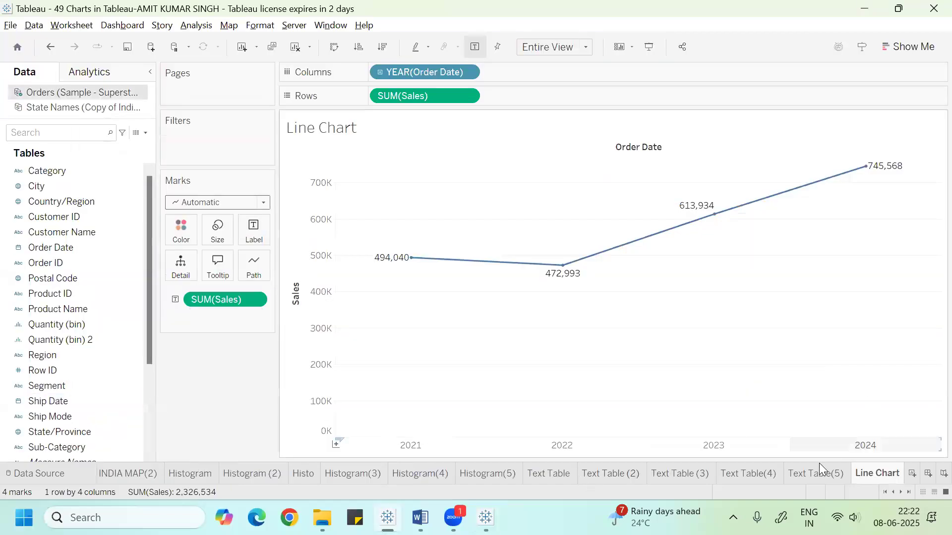
Check the region-wise Line Chart(2) example, switch back to Book1 and colour the sales lines by Region
scroll(804, 476, "up", 1)
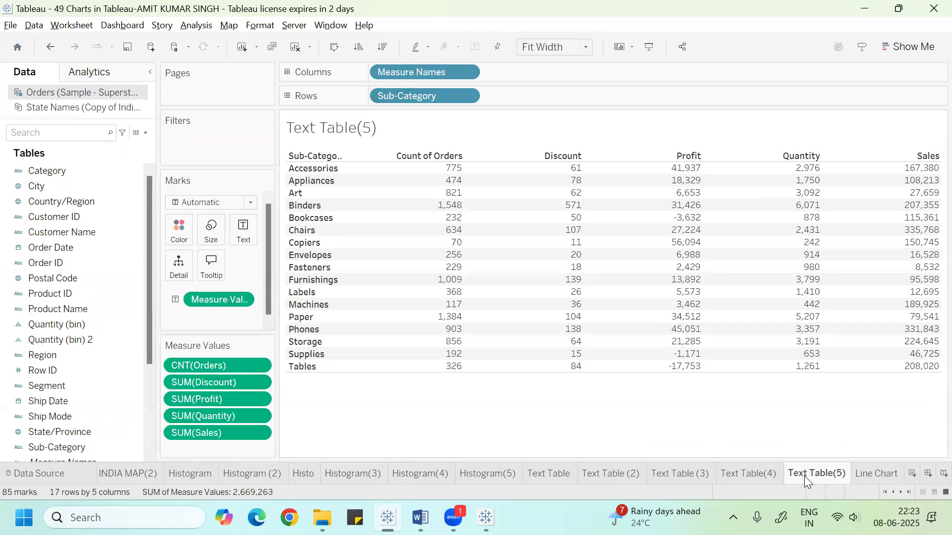
scroll(804, 476, "down", 1)
scroll(804, 476, "down", 1)
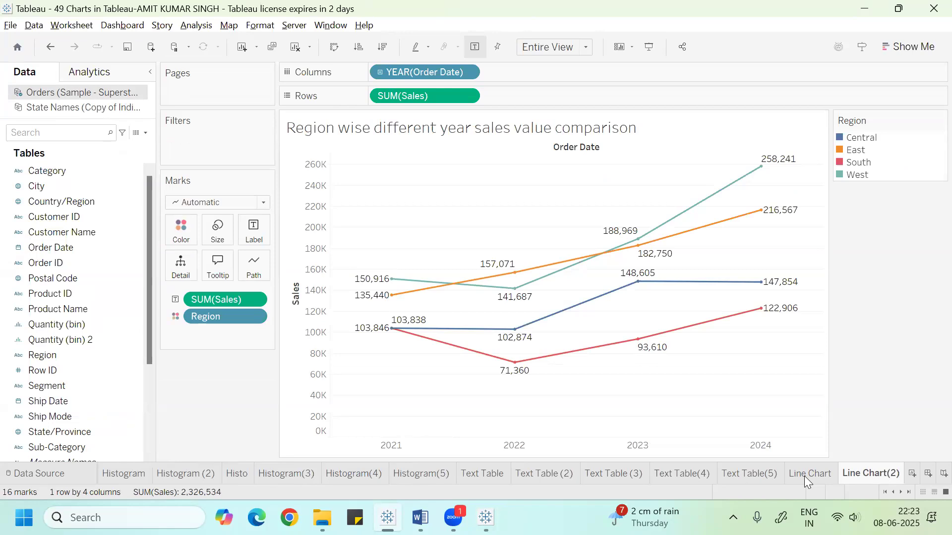
key("alt+Tab")
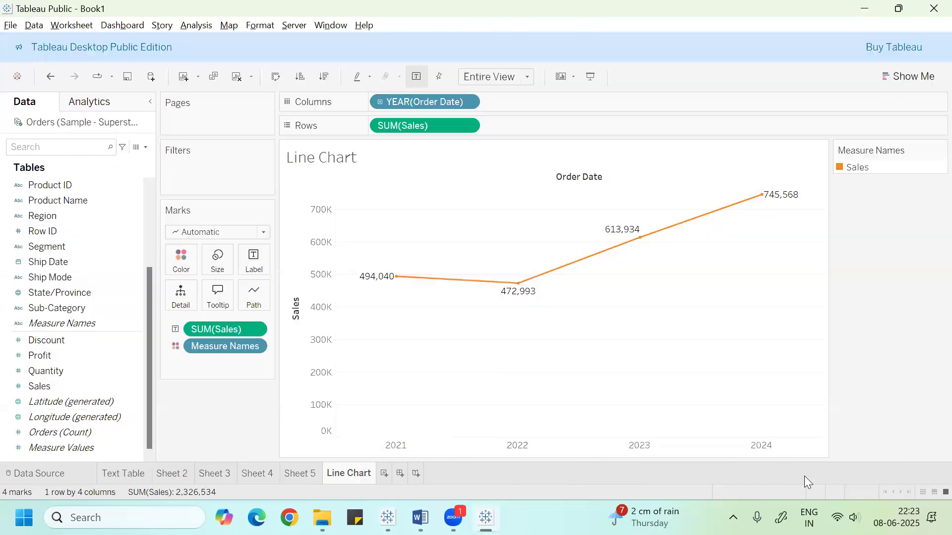
left_click_drag(81, 216, 184, 258)
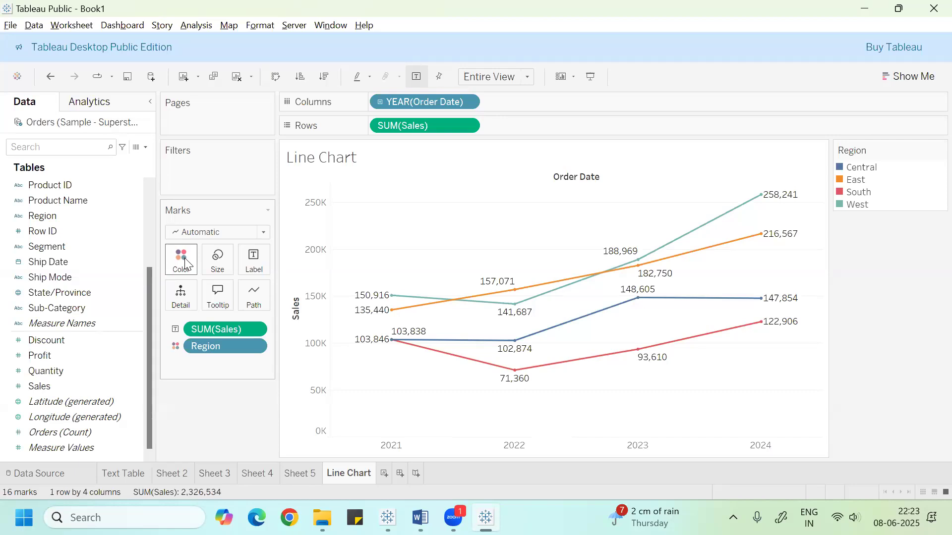
Check the category-wise Line Chart(2) (2) example, switch back to Book1 and replace Region with Category as the line colour
key("alt+Tab")
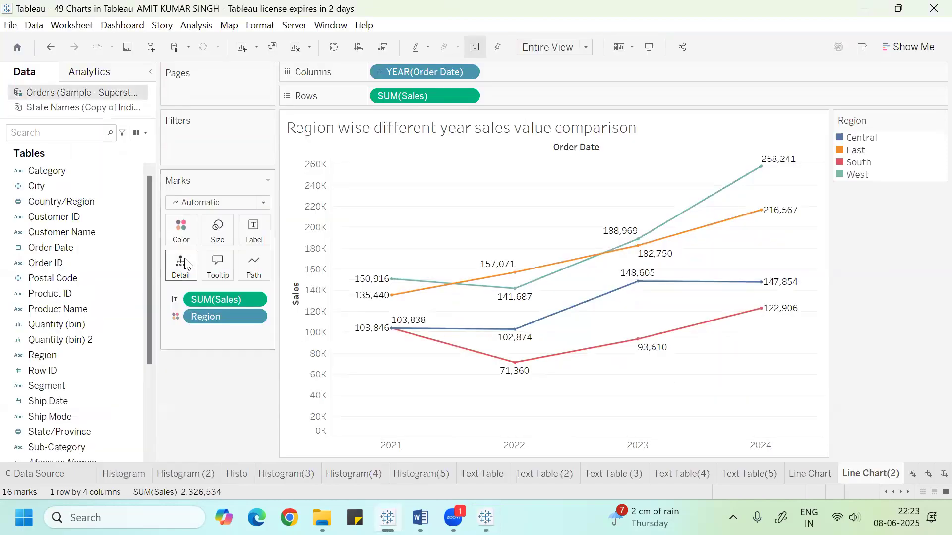
key("ctrl+Tab")
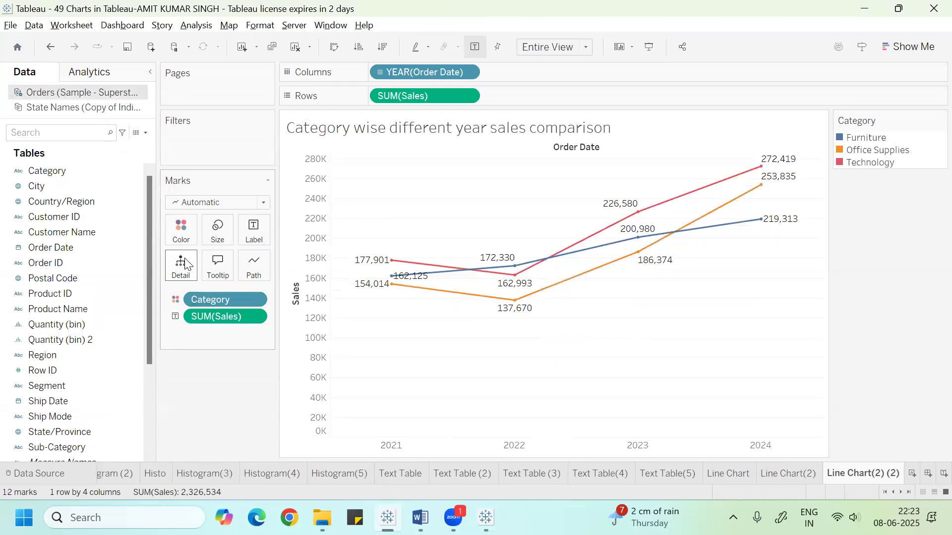
key("alt+Tab")
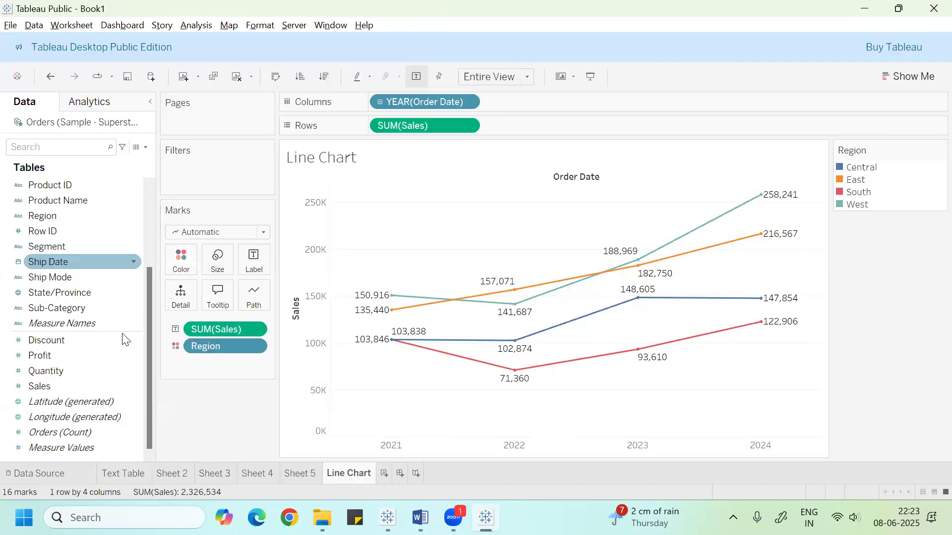
left_click_drag(200, 347, 122, 206)
scroll(149, 206, "up", 3)
left_click(70, 186)
left_click_drag(178, 228, 191, 256)
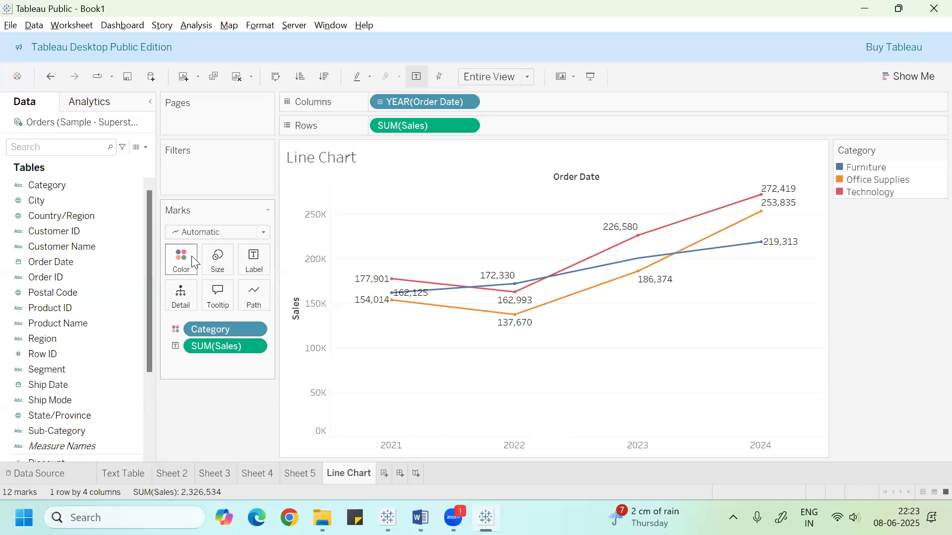
View the Line Chart(2) (3), Line Chart(3) and Line Chart(3) (3) examples in the 49 Charts in Tableau workbook
key("alt+Tab")
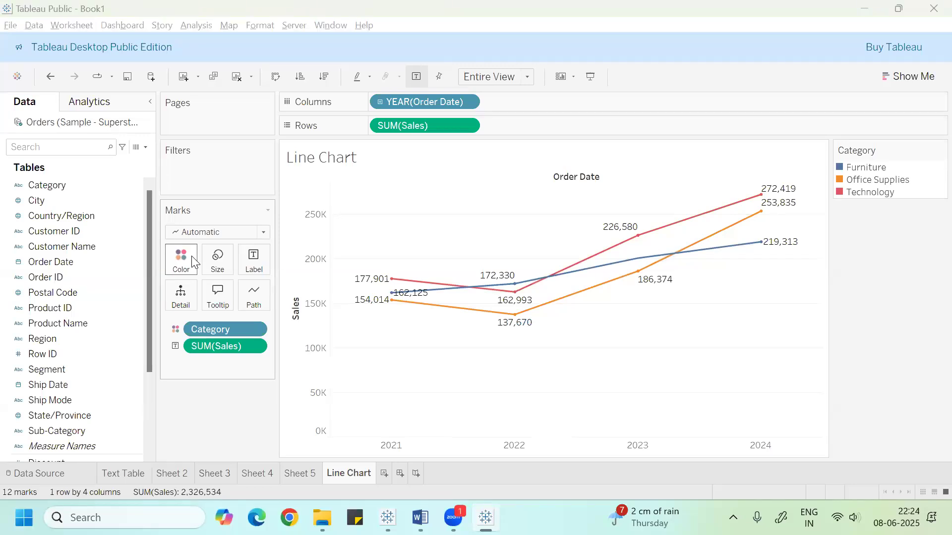
key("ctrl+Tab")
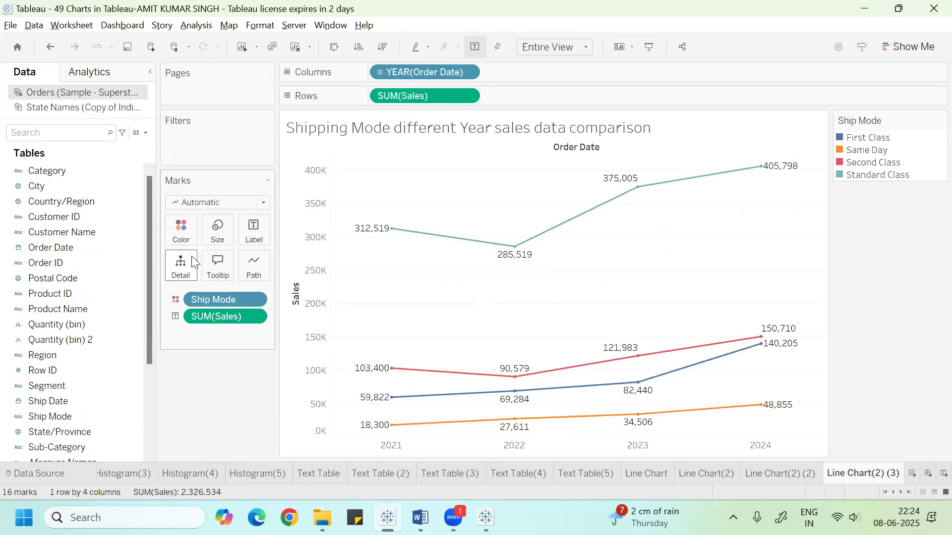
key("ctrl+Tab")
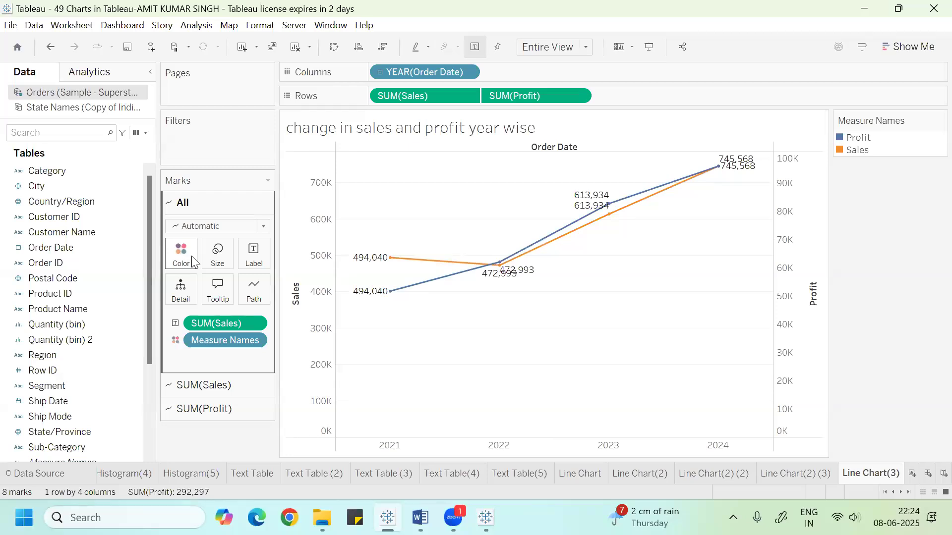
key("ctrl+Tab")
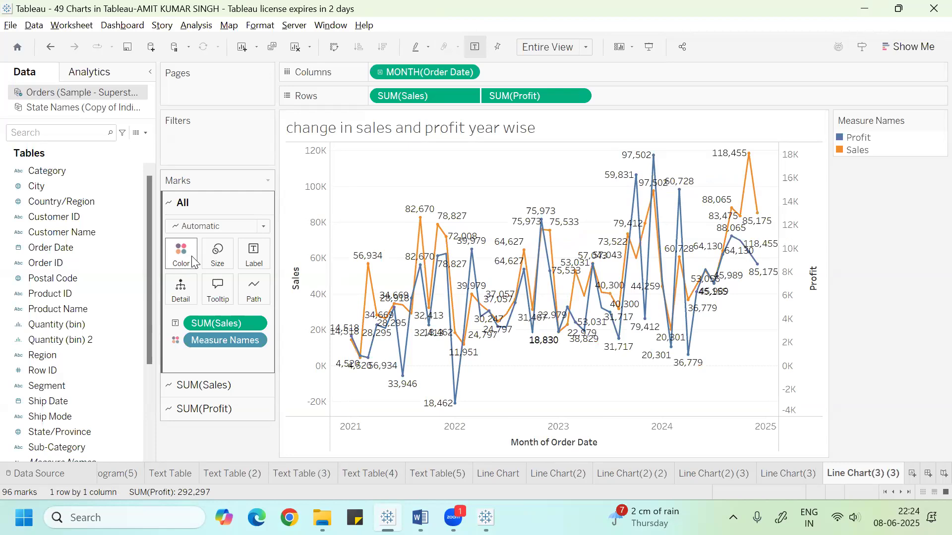
Switch back to Book1, add a new worksheet and place Order Date by year in its columns
key("alt+Tab")
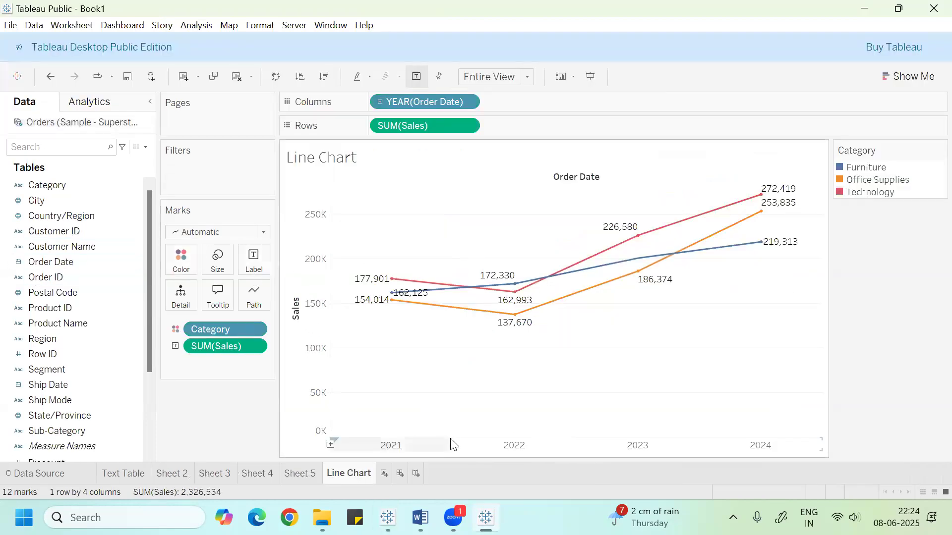
left_click(384, 473)
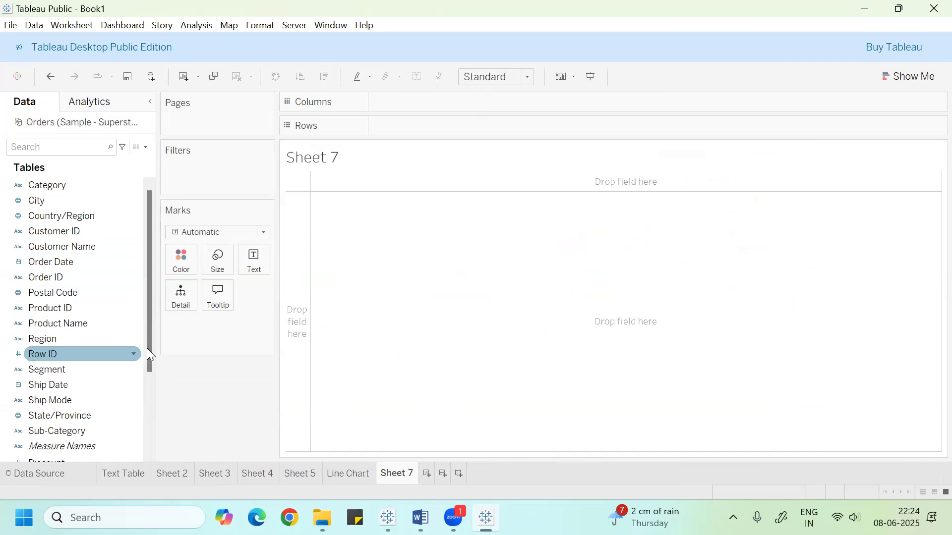
scroll(150, 363, "down", 1)
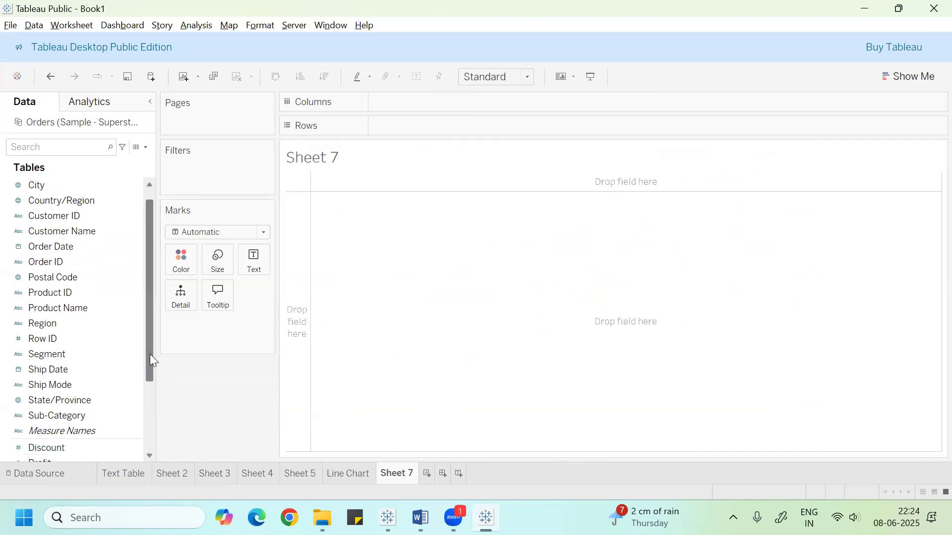
scroll(150, 353, "up", 1)
left_click(95, 233)
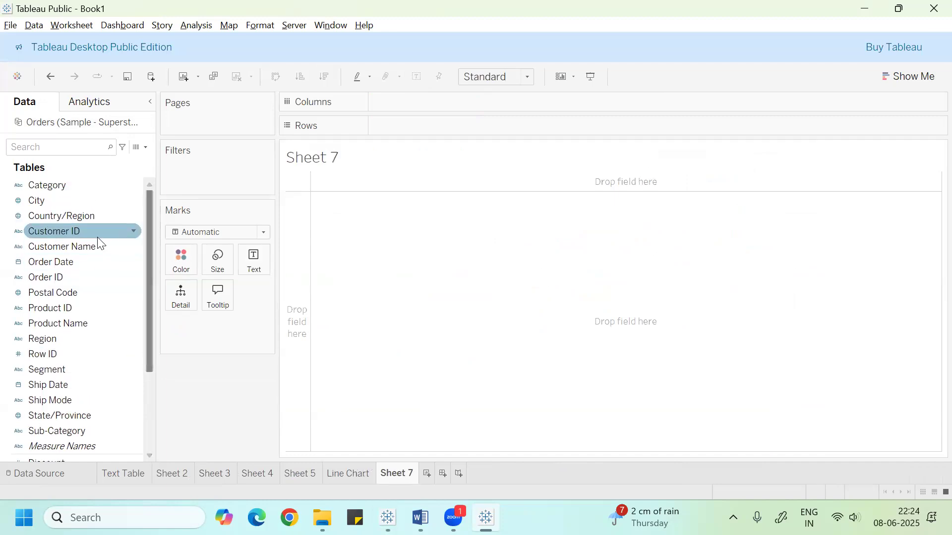
left_click(81, 258)
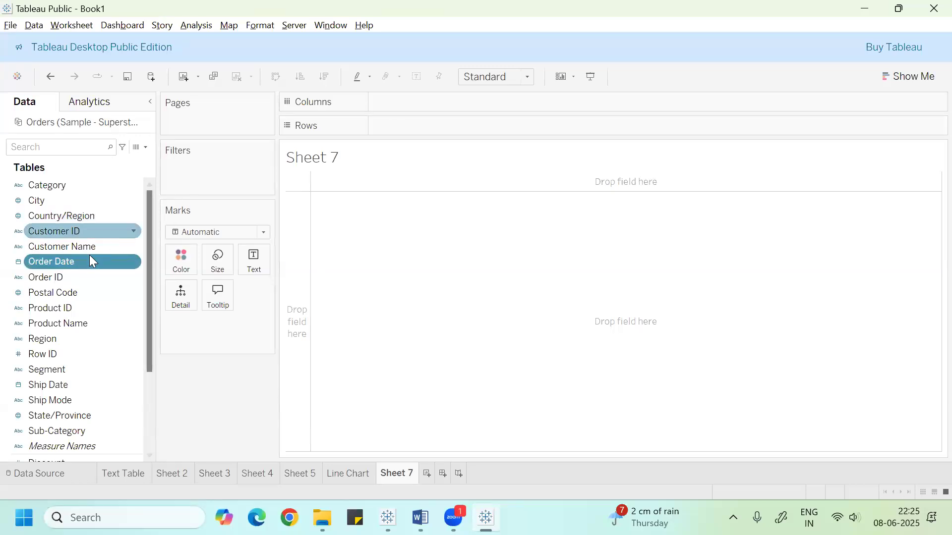
left_click_drag(88, 259, 441, 104)
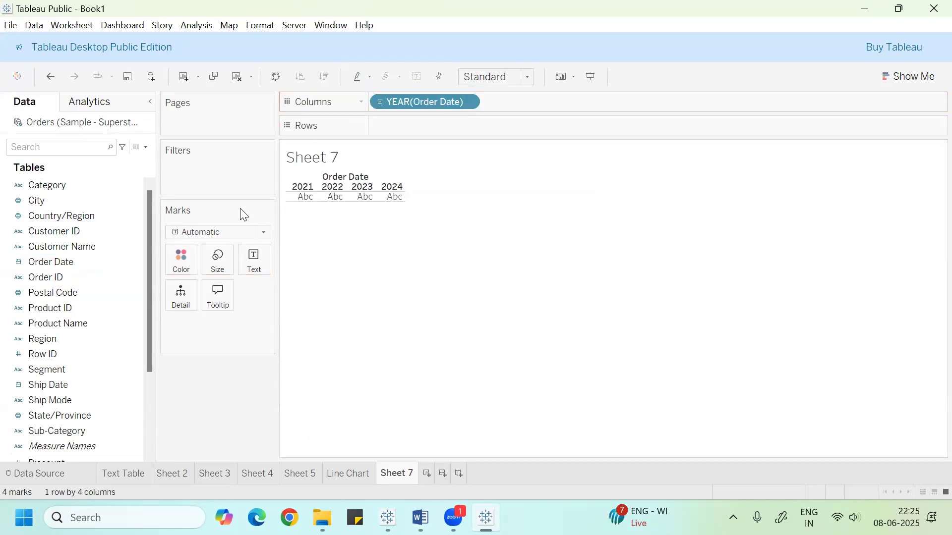
Put the sum of Sales in the rows and show it as labels on the line
left_click_drag(148, 340, 151, 399)
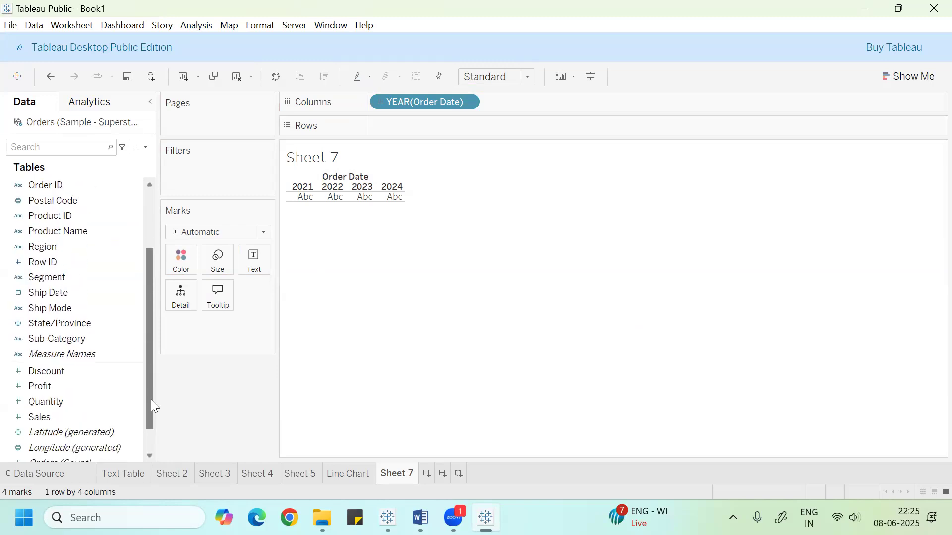
left_click_drag(83, 413, 445, 125)
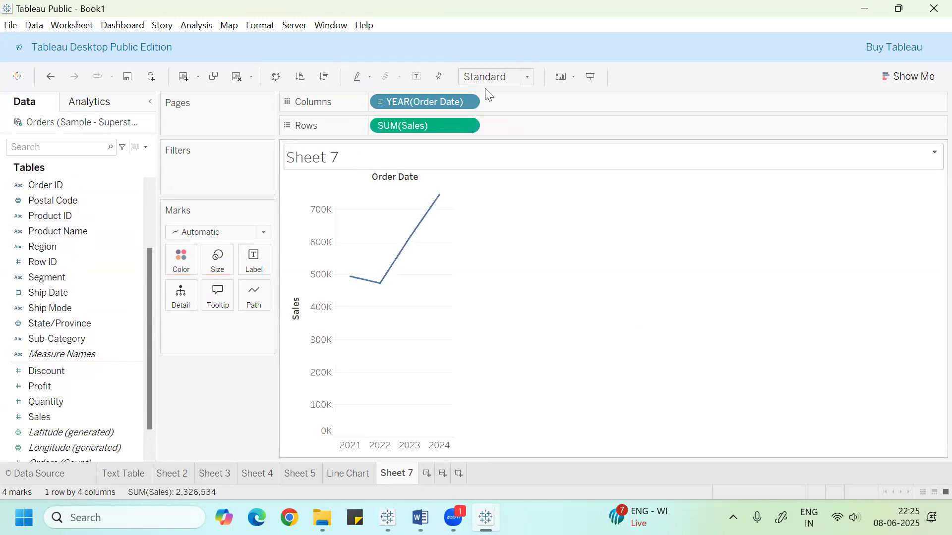
left_click_drag(58, 415, 249, 263)
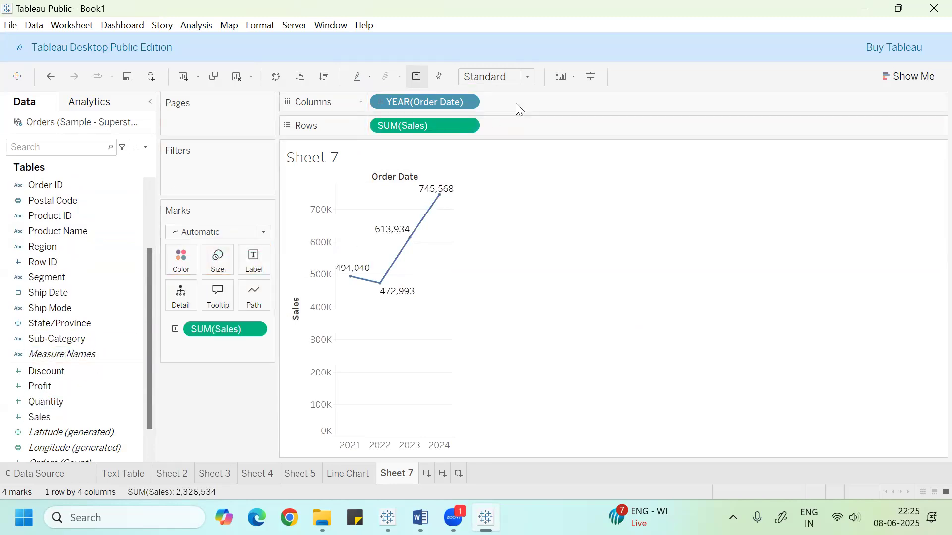
Fit the chart to Entire View and set Order Date in the columns to continuous Month
left_click(523, 80)
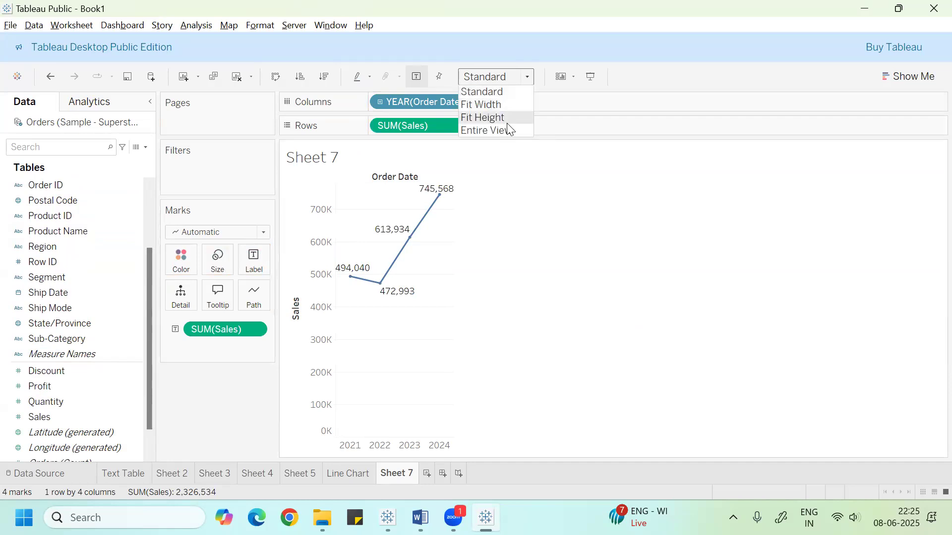
left_click(507, 122)
left_click(524, 82)
left_click(515, 129)
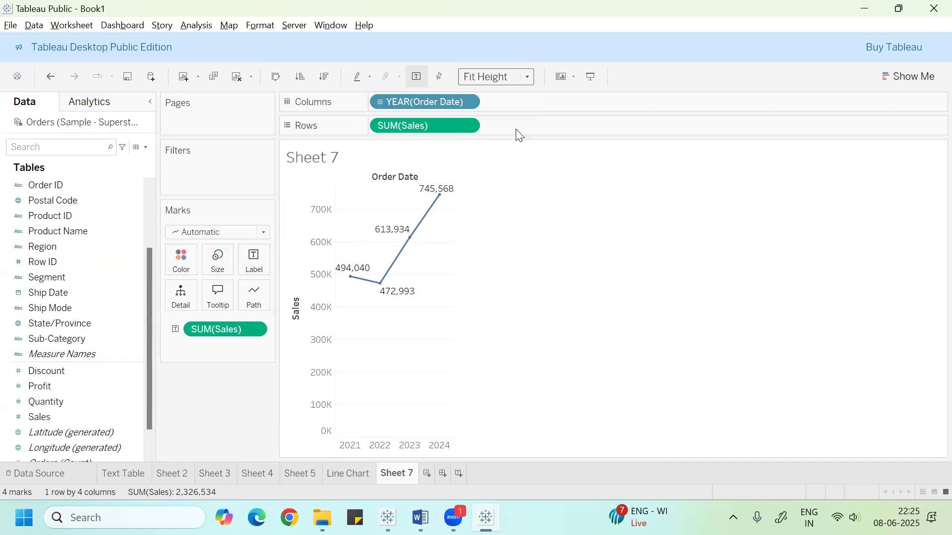
left_click(468, 97)
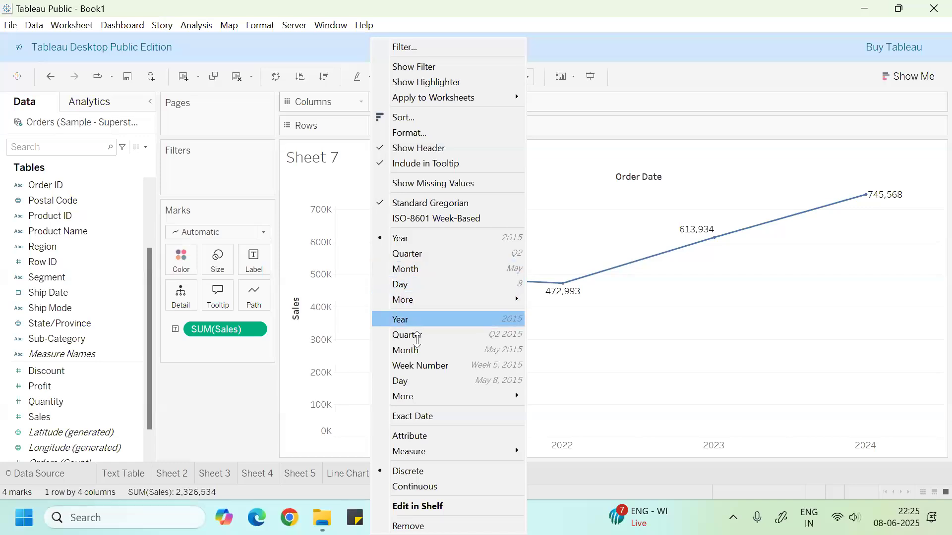
left_click(418, 347)
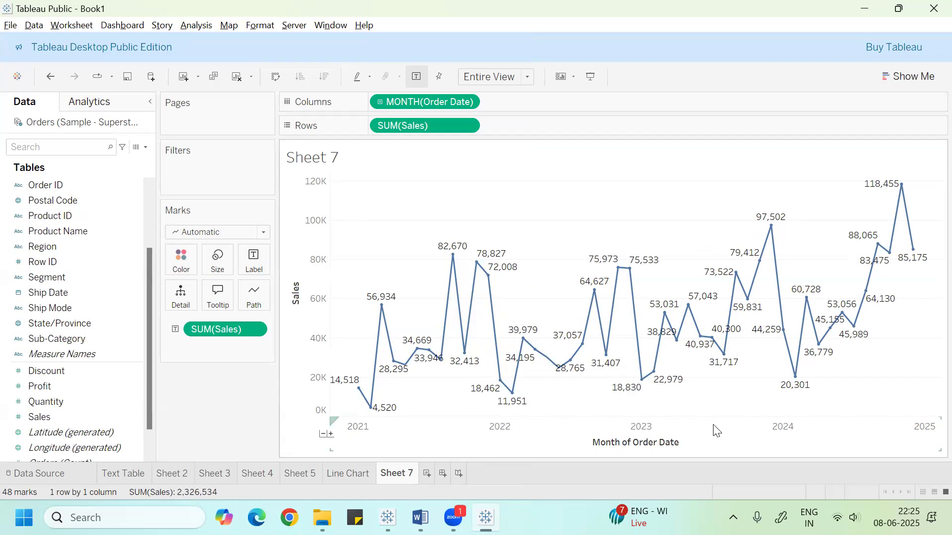
Format the Month of Order Date axis so that its scale labels use the Up alignment
left_click(505, 435)
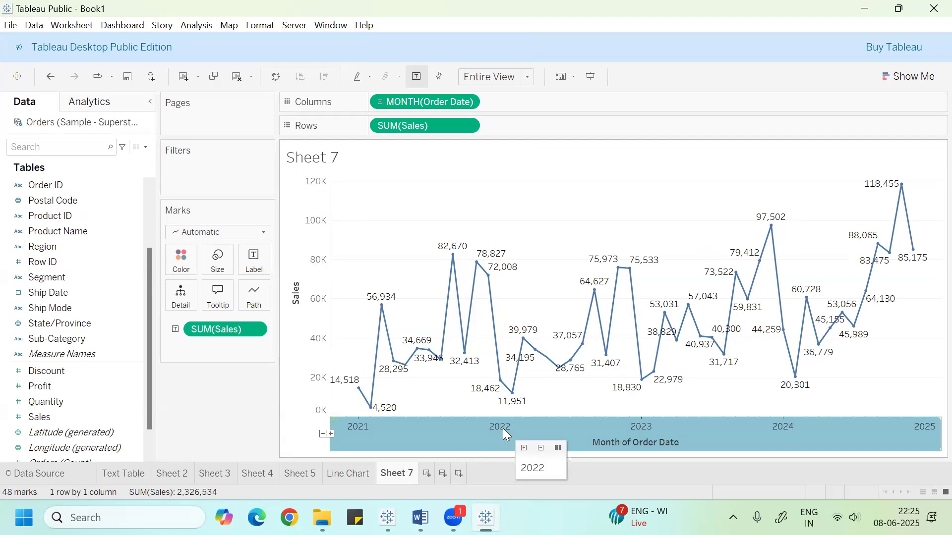
right_click(504, 430)
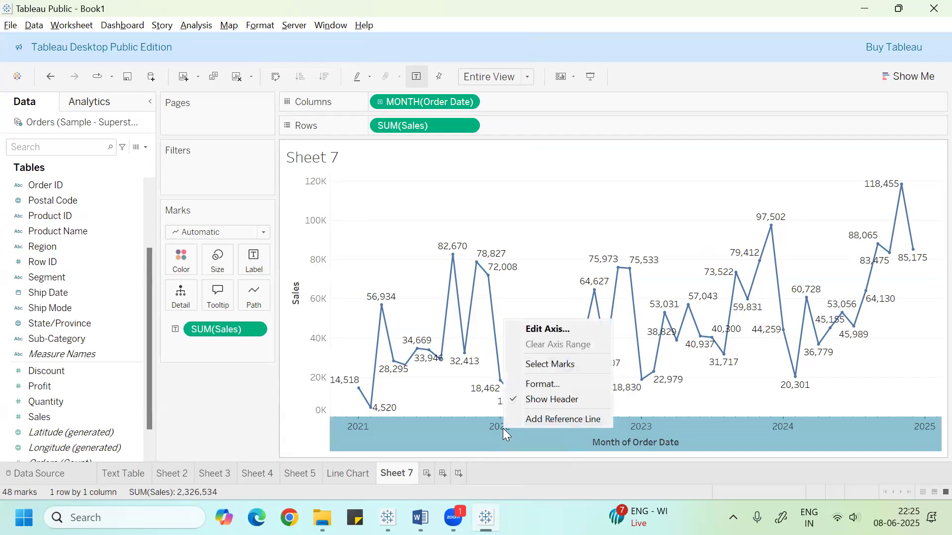
left_click(559, 386)
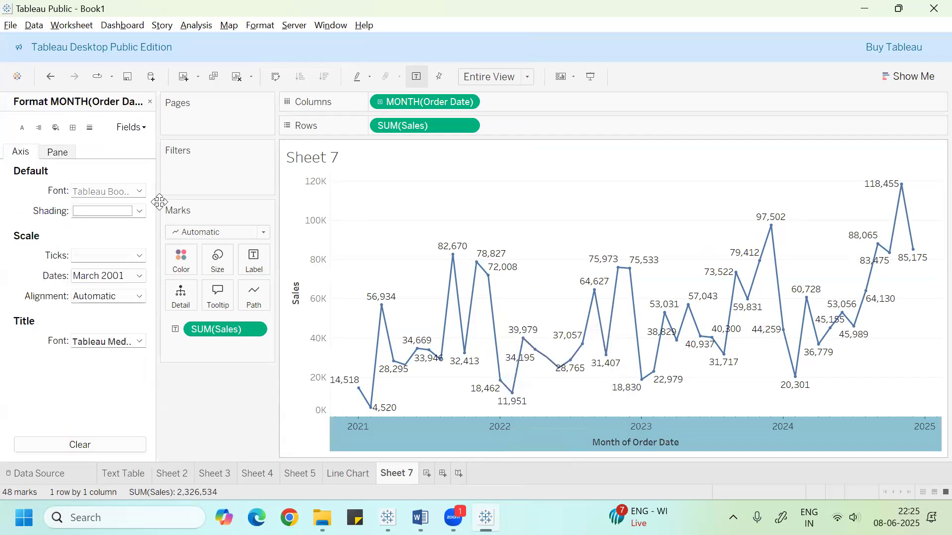
left_click(131, 128)
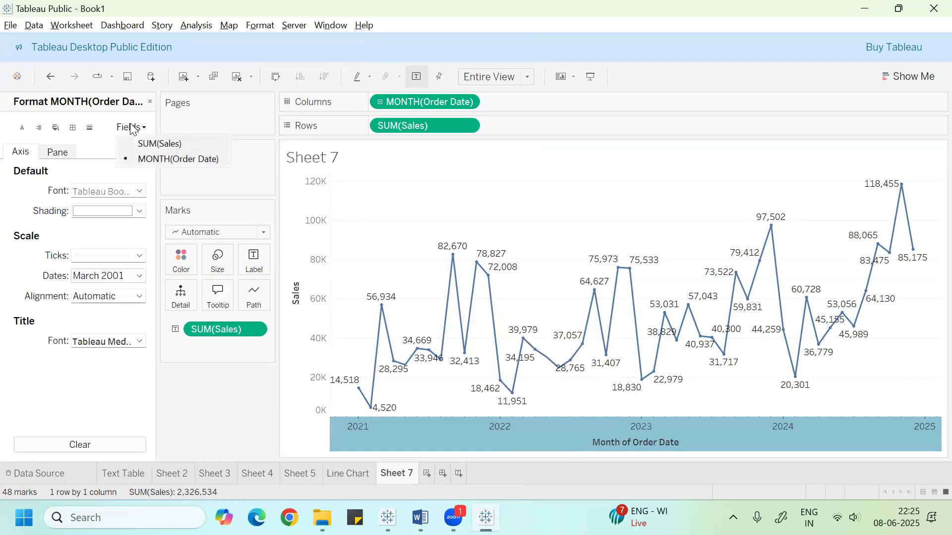
left_click(154, 158)
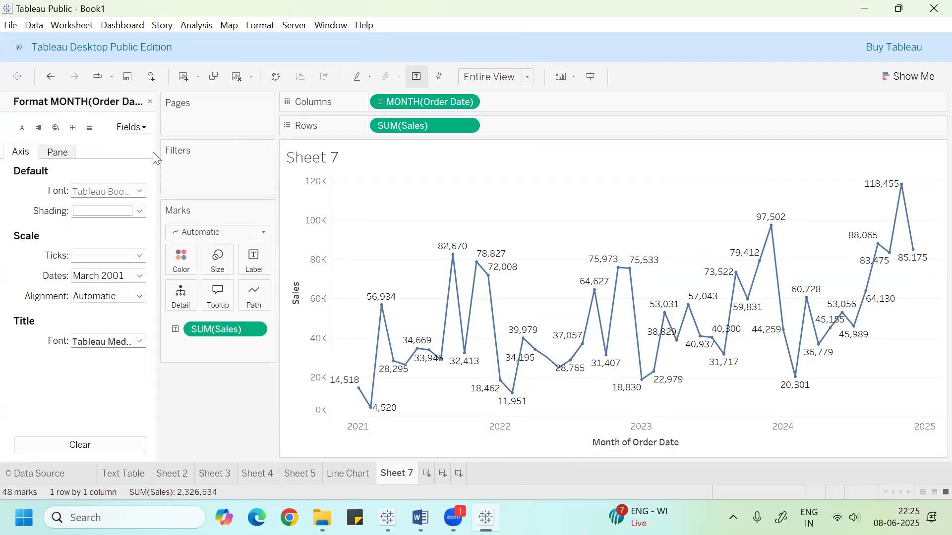
left_click(111, 342)
left_click(87, 296)
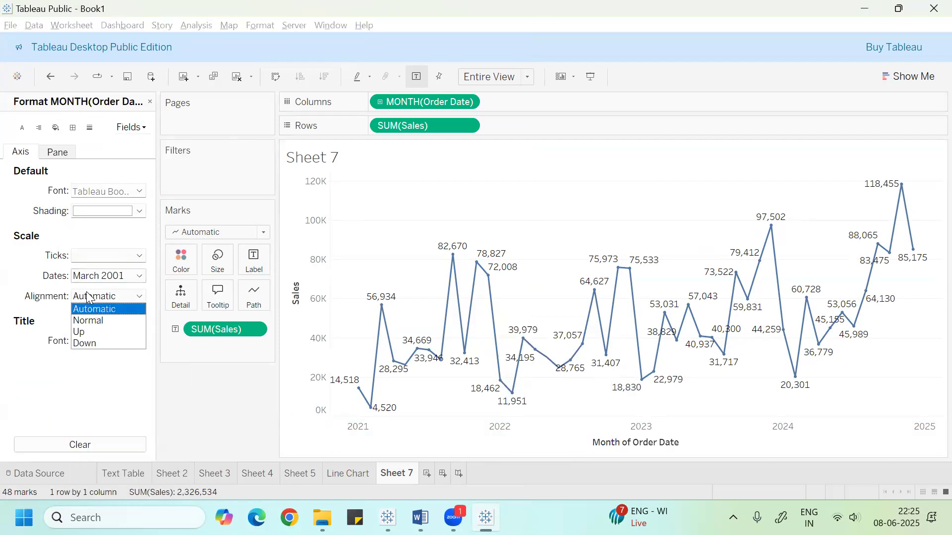
left_click(88, 328)
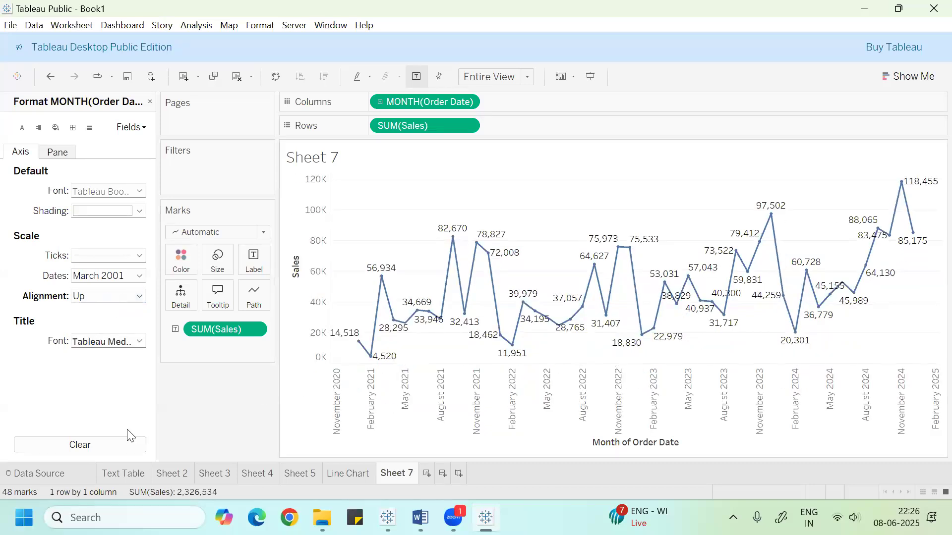
left_click(150, 102)
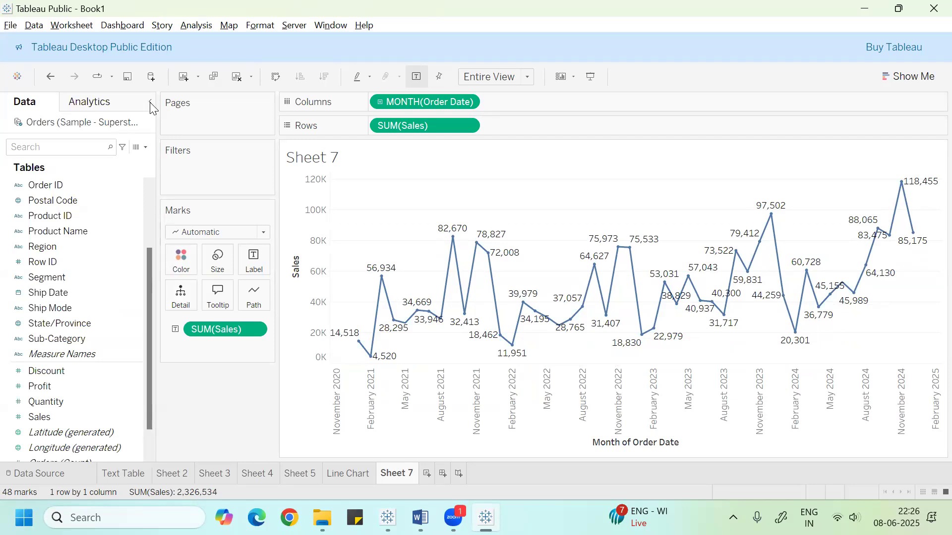
Add the sum of Profit beside Sales in the rows of the monthly chart
left_click(34, 419)
left_click(69, 388)
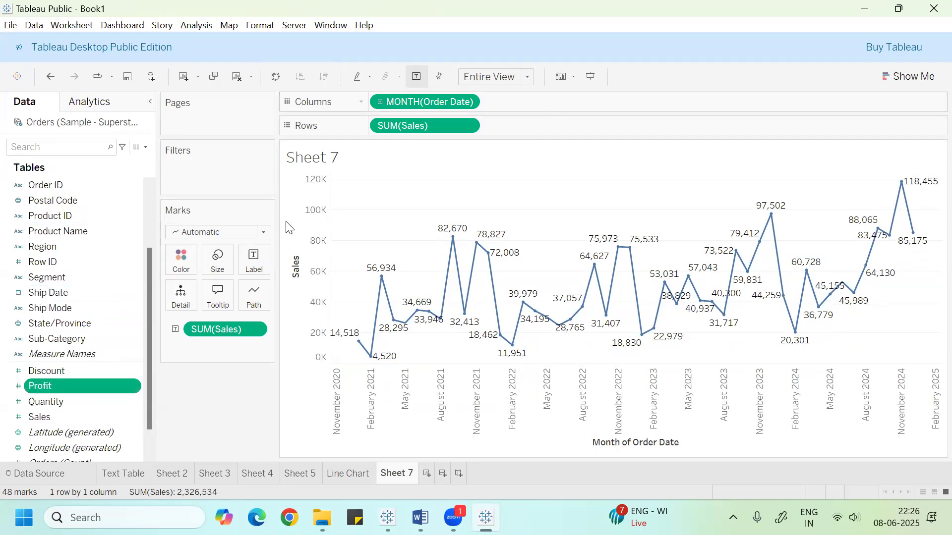
left_click_drag(78, 388, 550, 128)
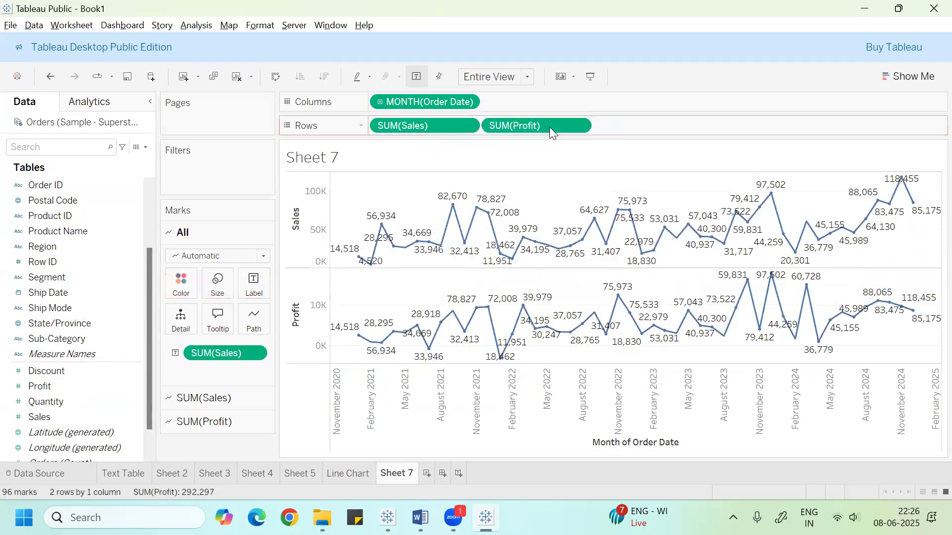
Put Profit on a dual axis with Sales in the monthly chart and compare it with the example workbook's version
left_click(580, 127)
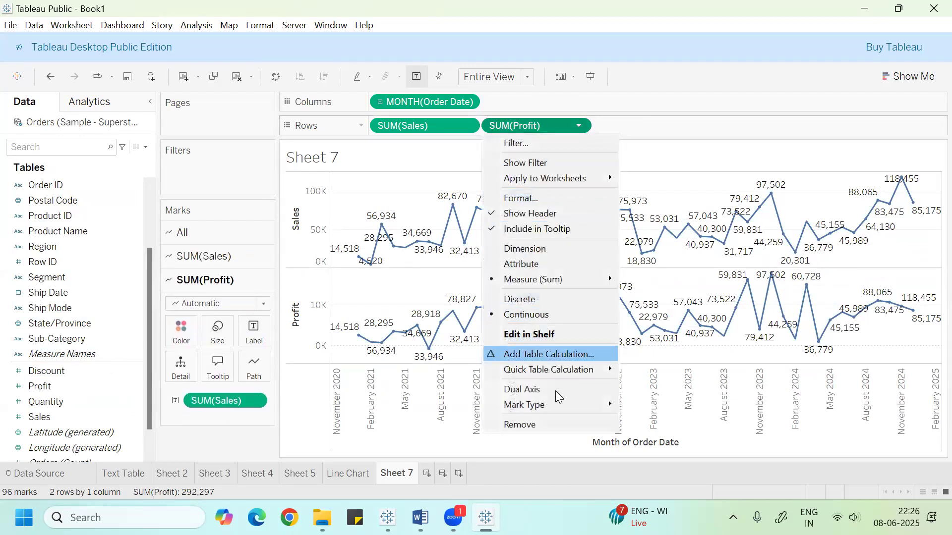
left_click(556, 391)
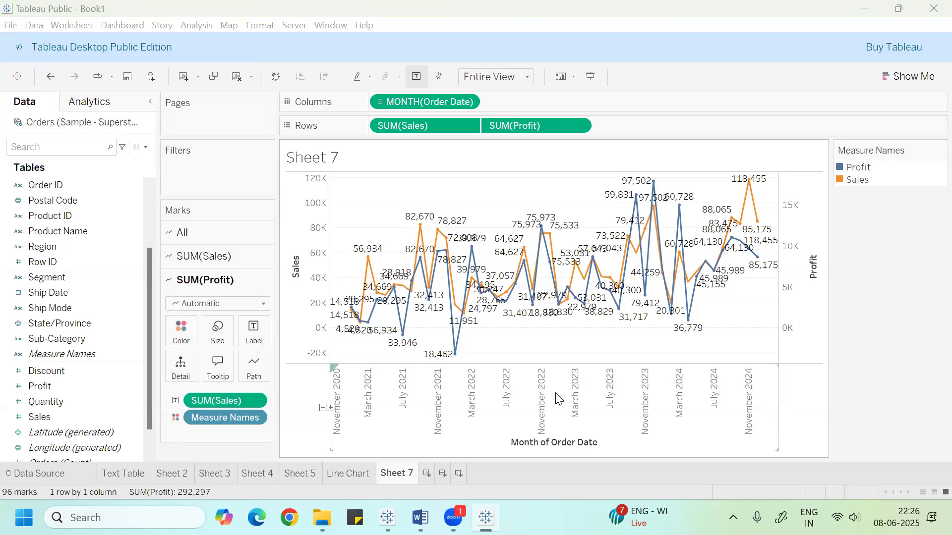
key("alt+Tab")
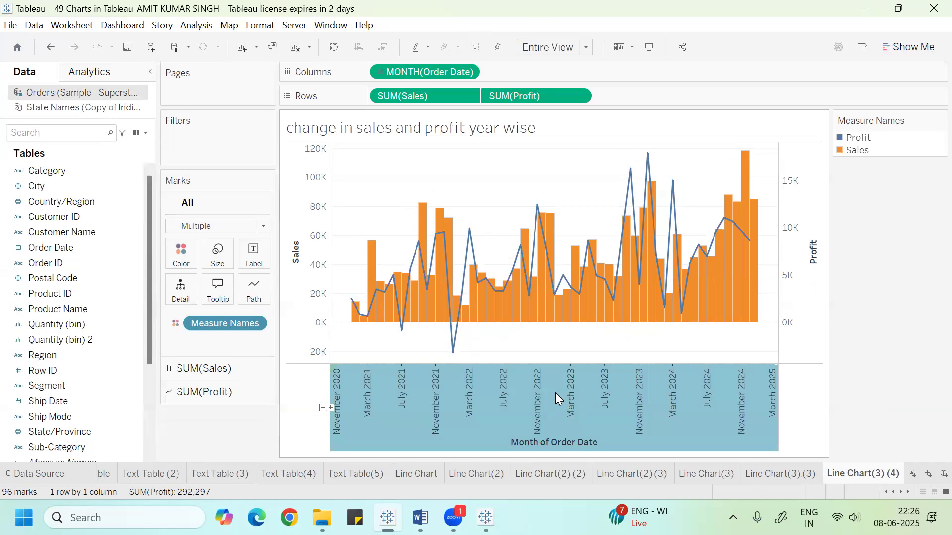
key("alt+Tab")
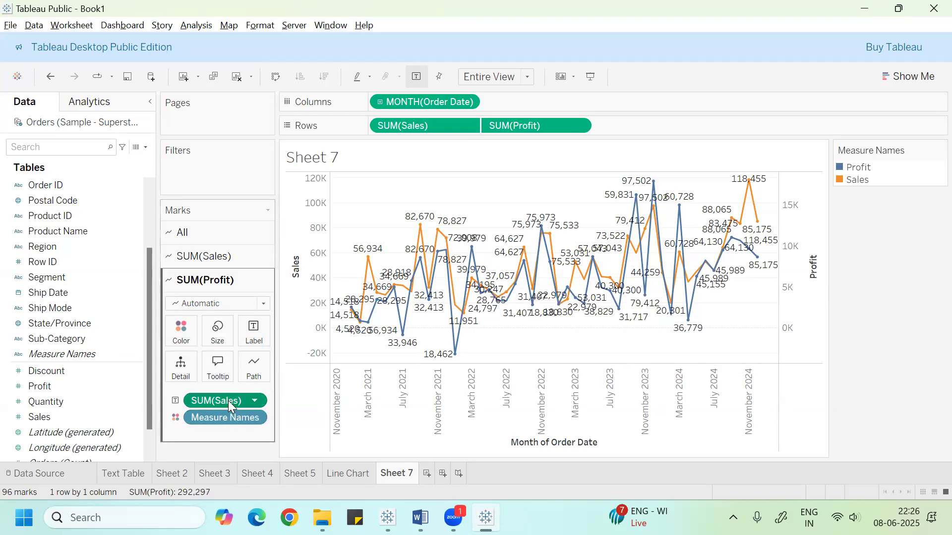
Set the mark type of the Sales measure to Bar, leaving Profit as a line
left_click(207, 256)
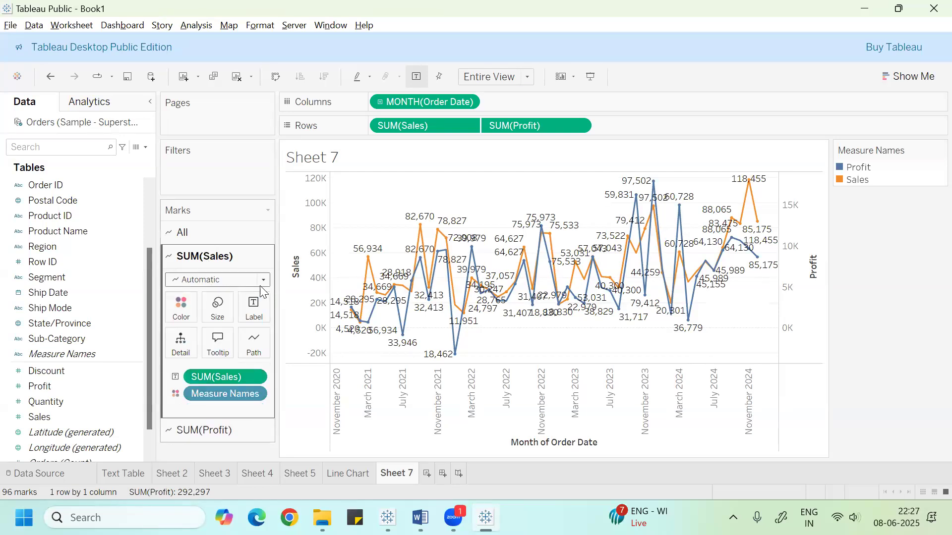
left_click(263, 280)
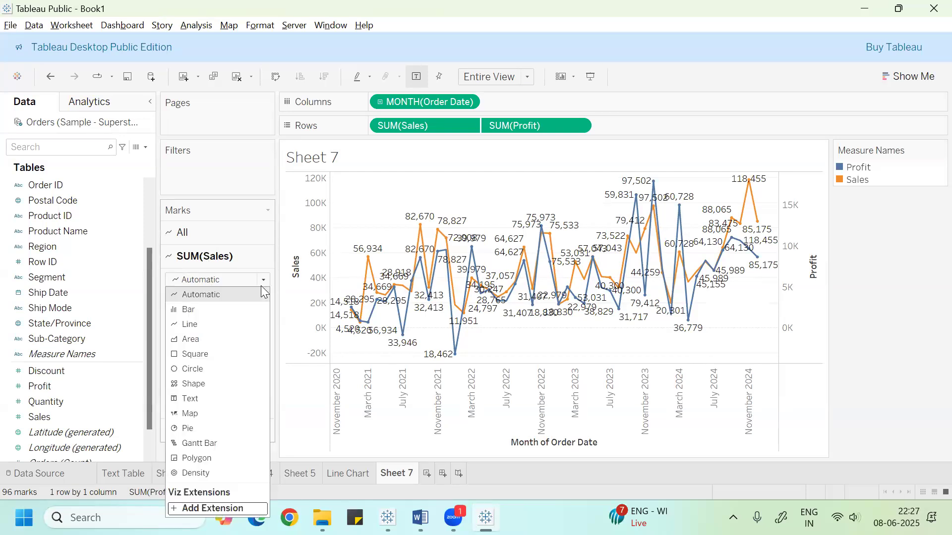
left_click(230, 309)
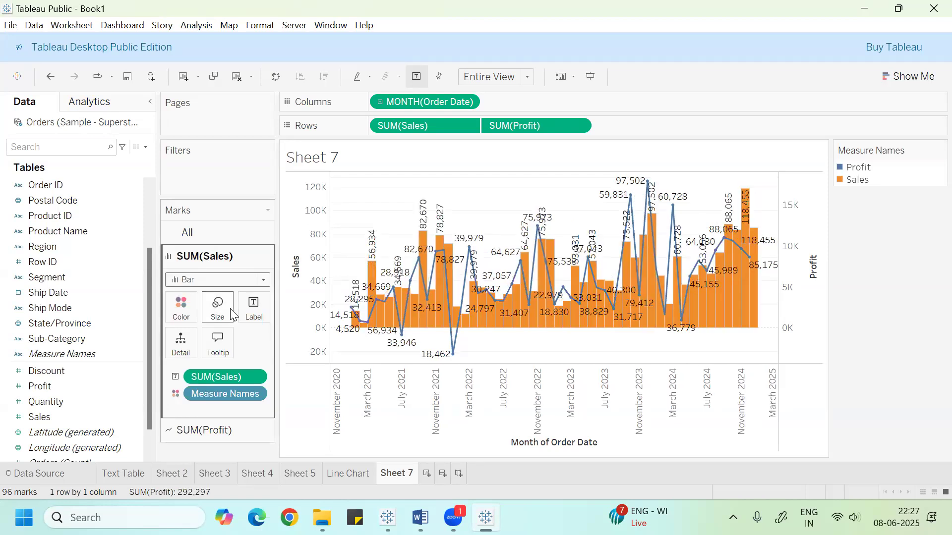
Remove the Sales labels from both the Sales bars and the Profit line
left_click_drag(249, 374, 119, 384)
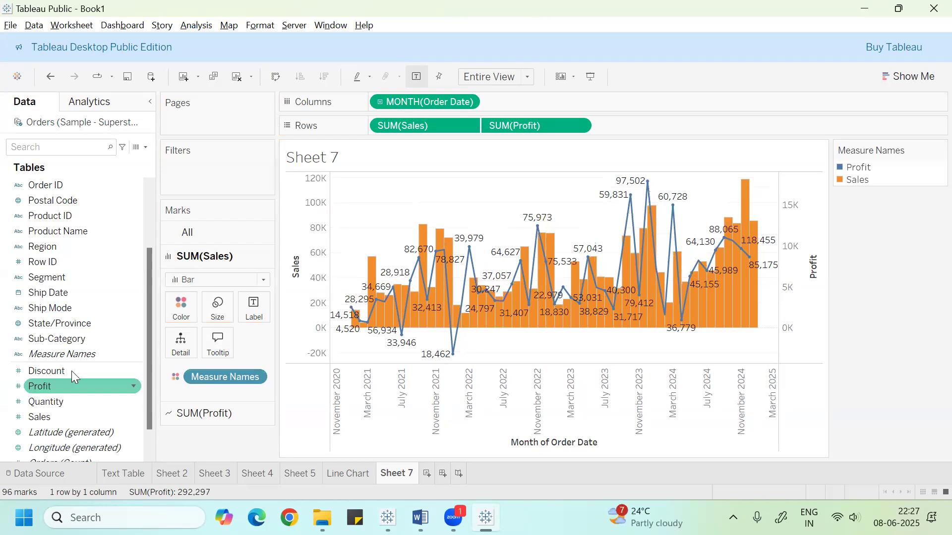
left_click(200, 414)
left_click_drag(217, 399, 61, 403)
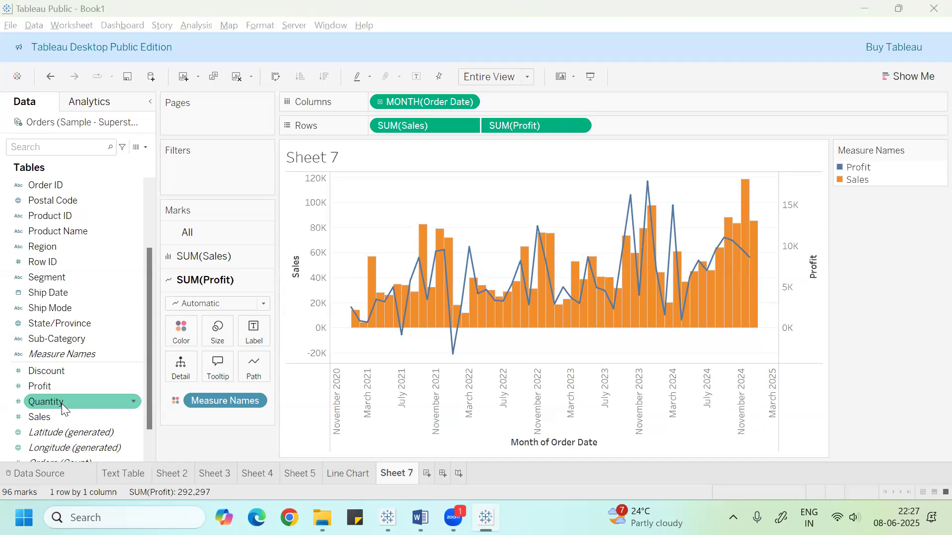
Switch to the example workbook and examine the Sales and Profit marks on the Line Chart(3) (2) sheet
key("alt+Tab")
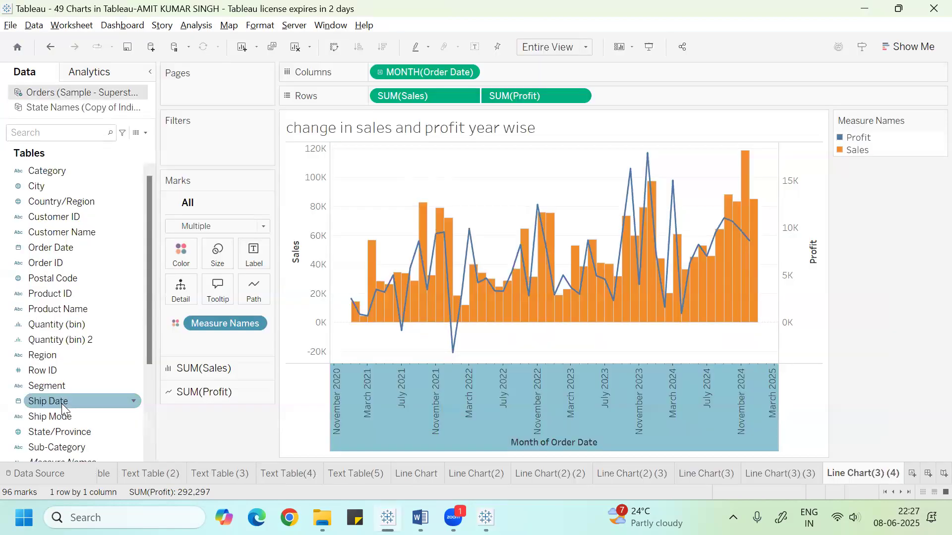
key("ctrl+Tab")
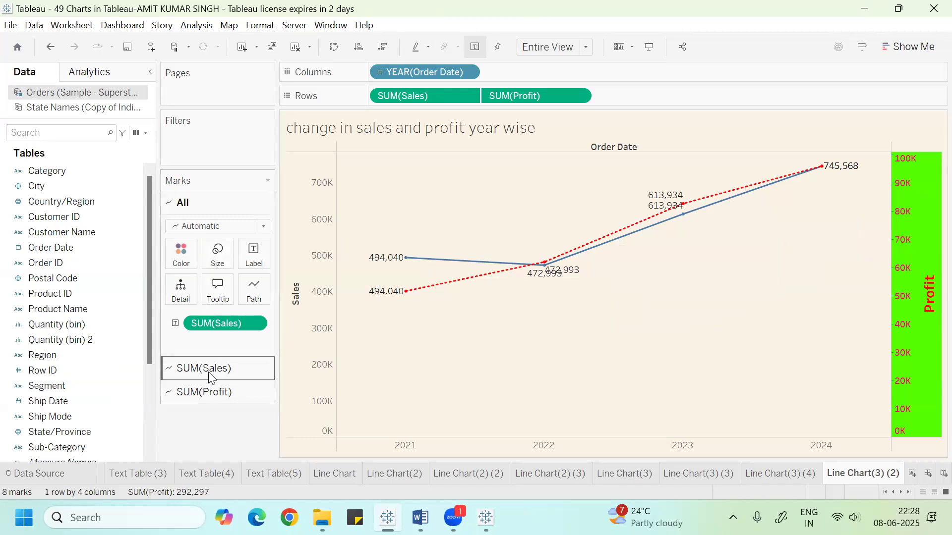
scroll(238, 358, "down", 2)
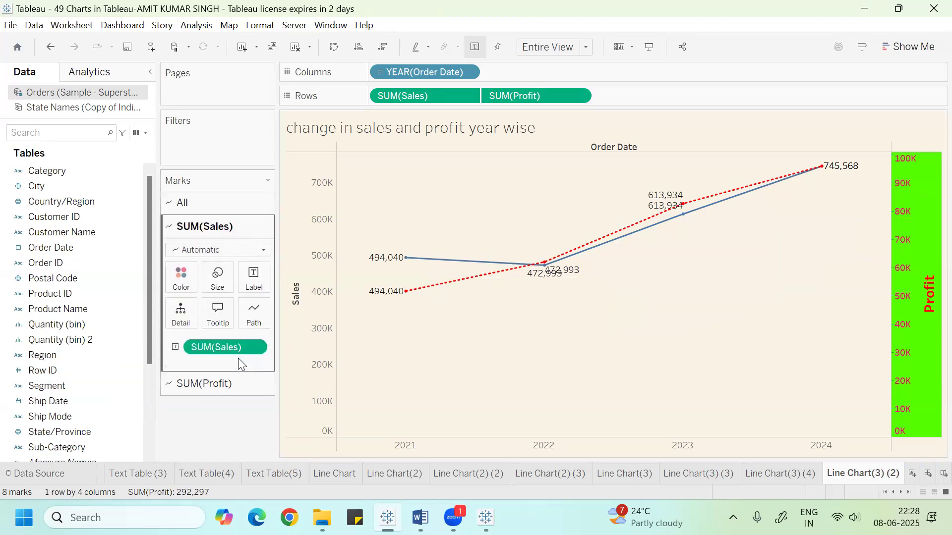
left_click(225, 384)
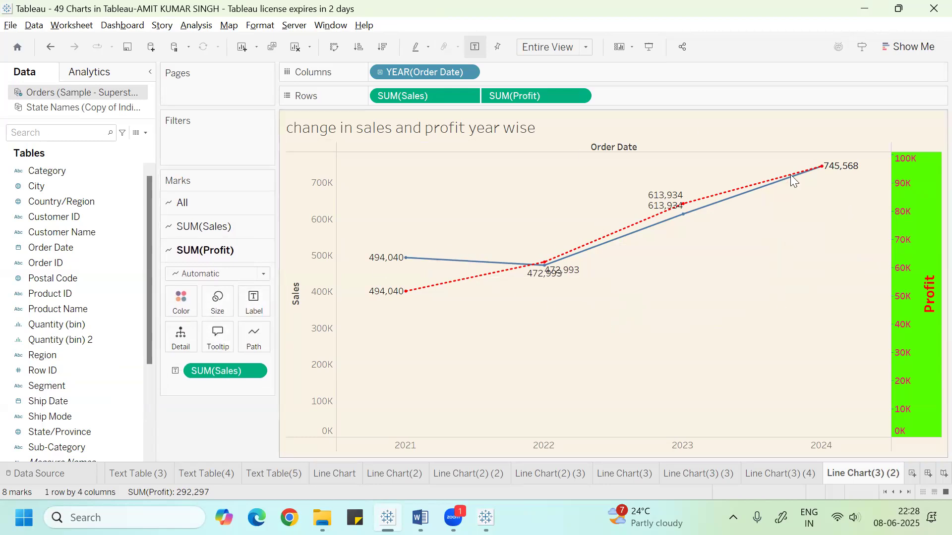
Format the yearly Sales and Profit chart in the example workbook with a magenta worksheet shading
right_click(663, 199)
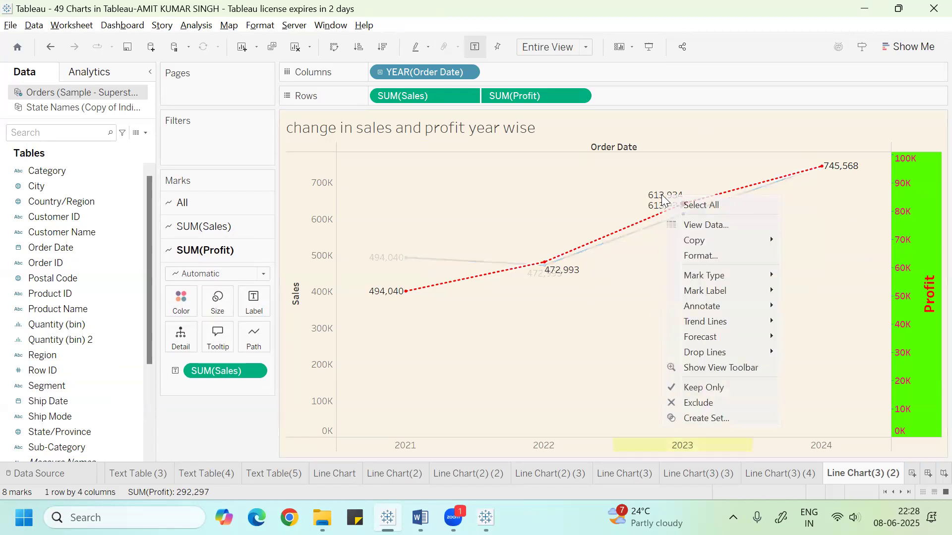
left_click(689, 256)
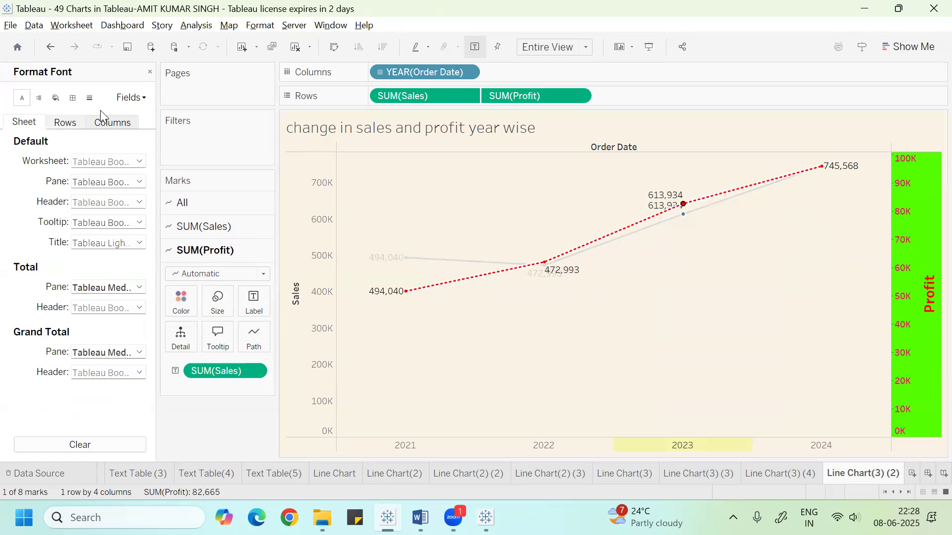
left_click(784, 290)
right_click(785, 290)
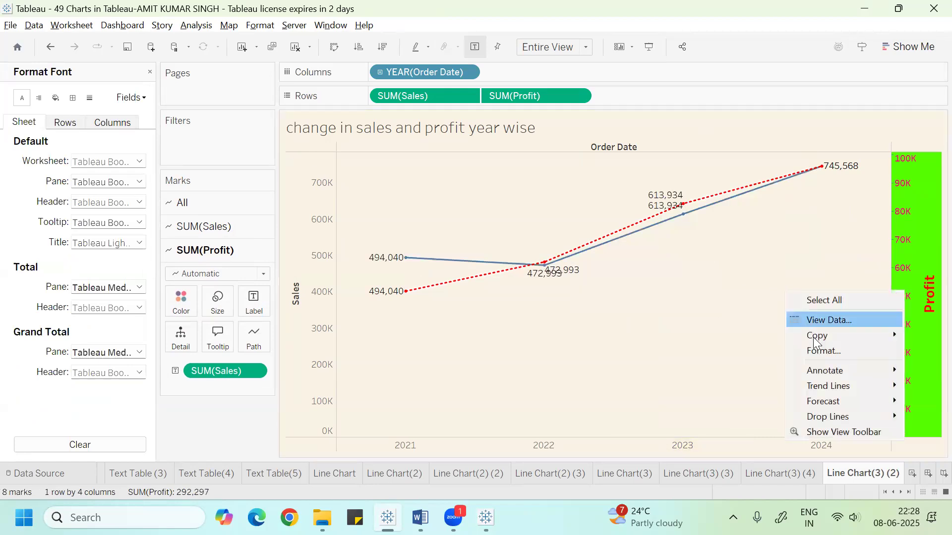
left_click(817, 350)
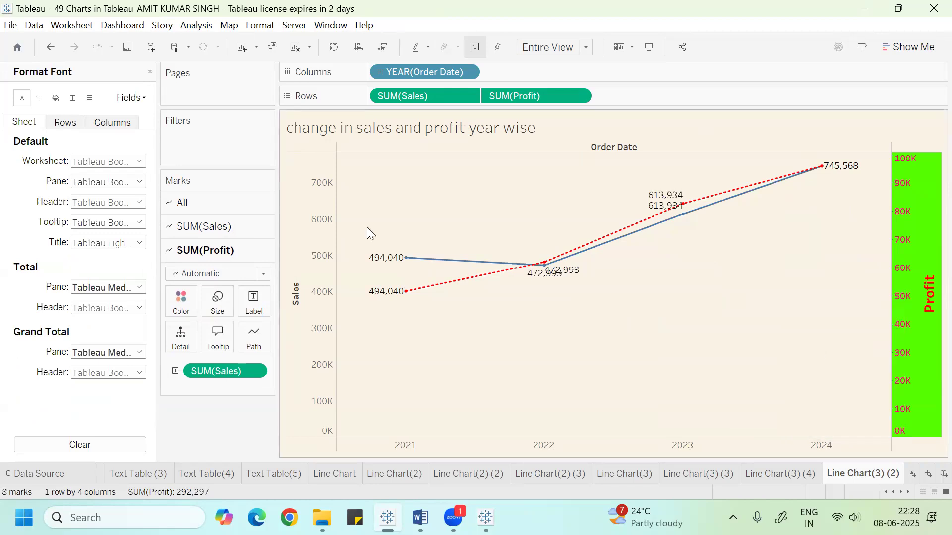
left_click(57, 101)
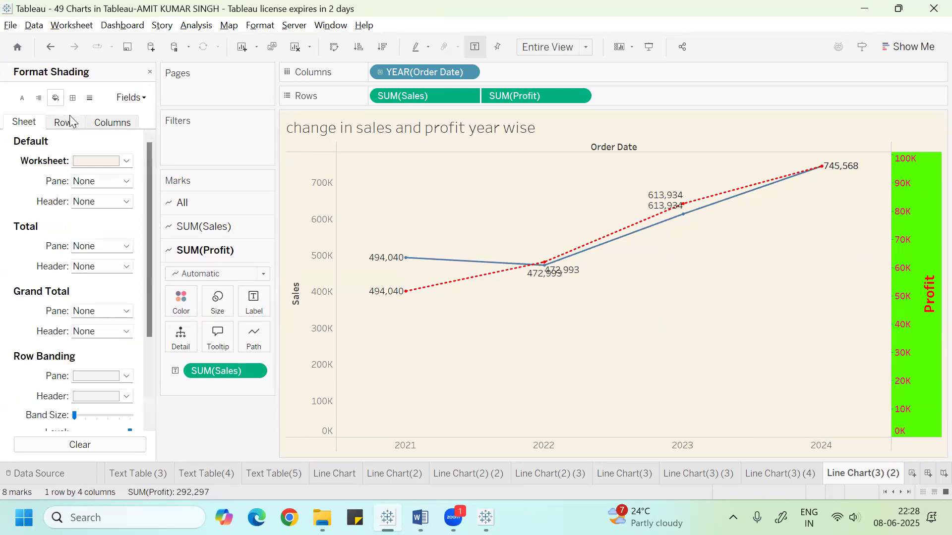
left_click(123, 166)
left_click(119, 268)
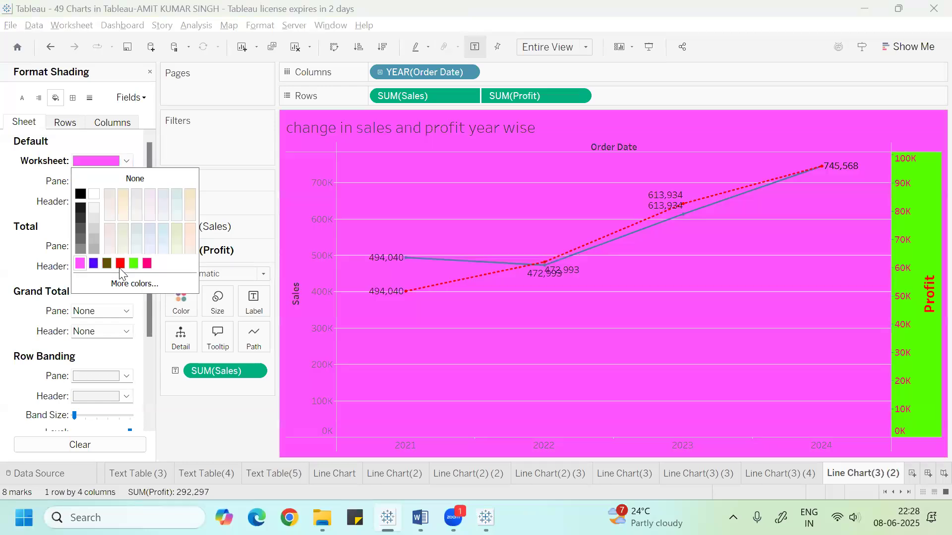
left_click(322, 171)
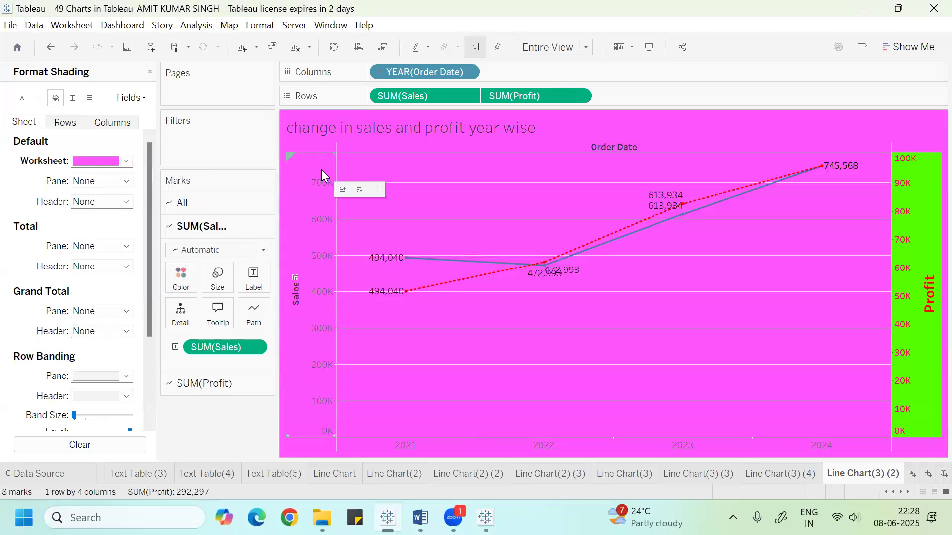
left_click(212, 154)
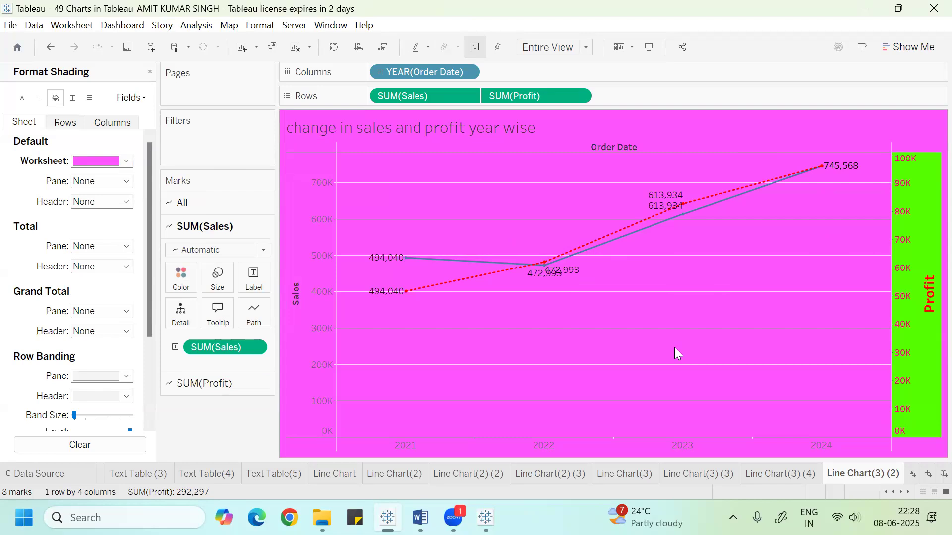
Look at the neighbouring Lollipop Chart sheet and return to the Line Chart(3) (2) sheet
left_click(767, 474)
key("ctrl+Tab")
key("ctrl+Tab")
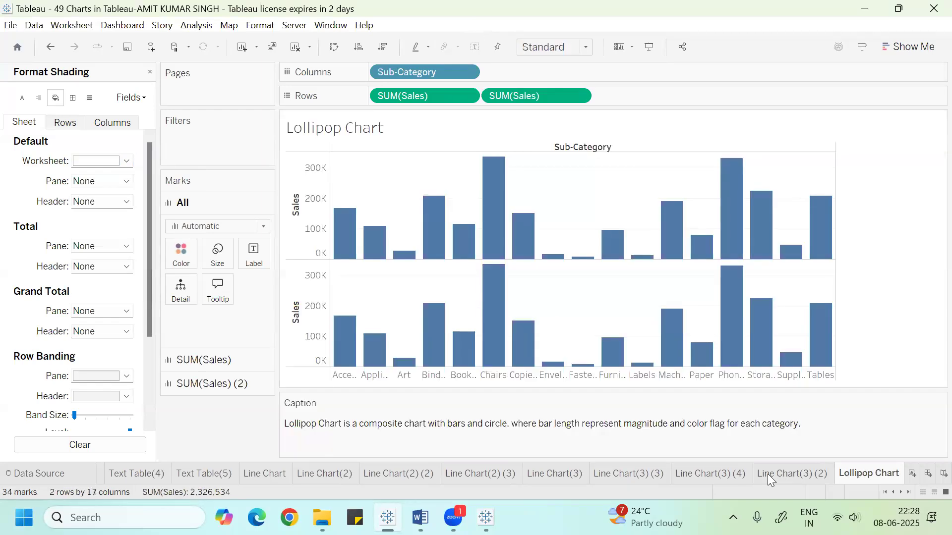
left_click(768, 474)
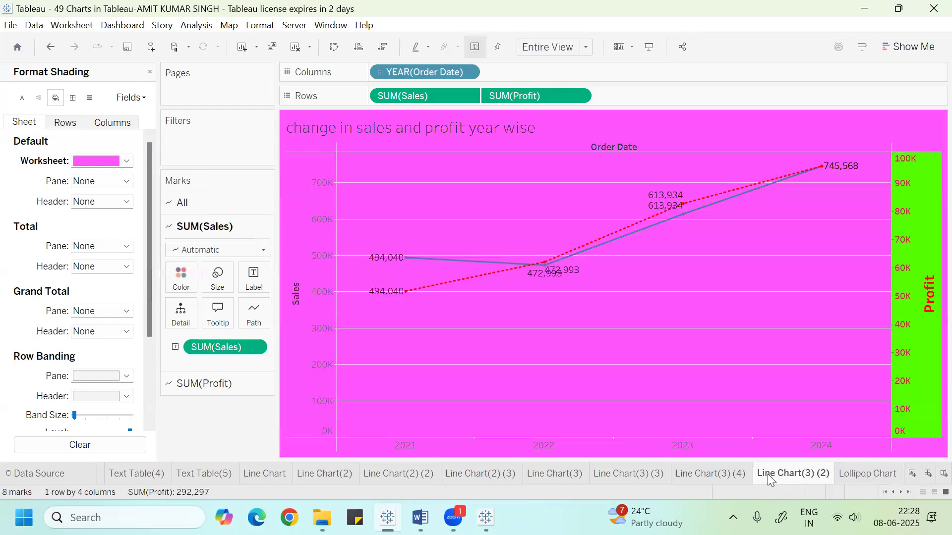